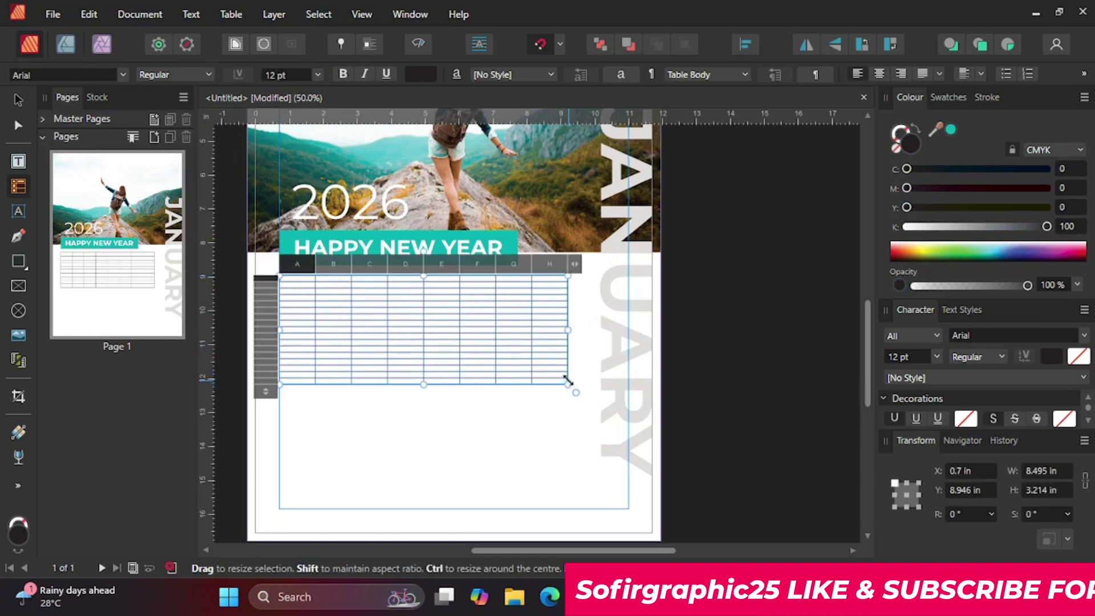
Reduce the table below the HAPPY NEW YEAR banner to seven columns and a single row.
click(574, 265)
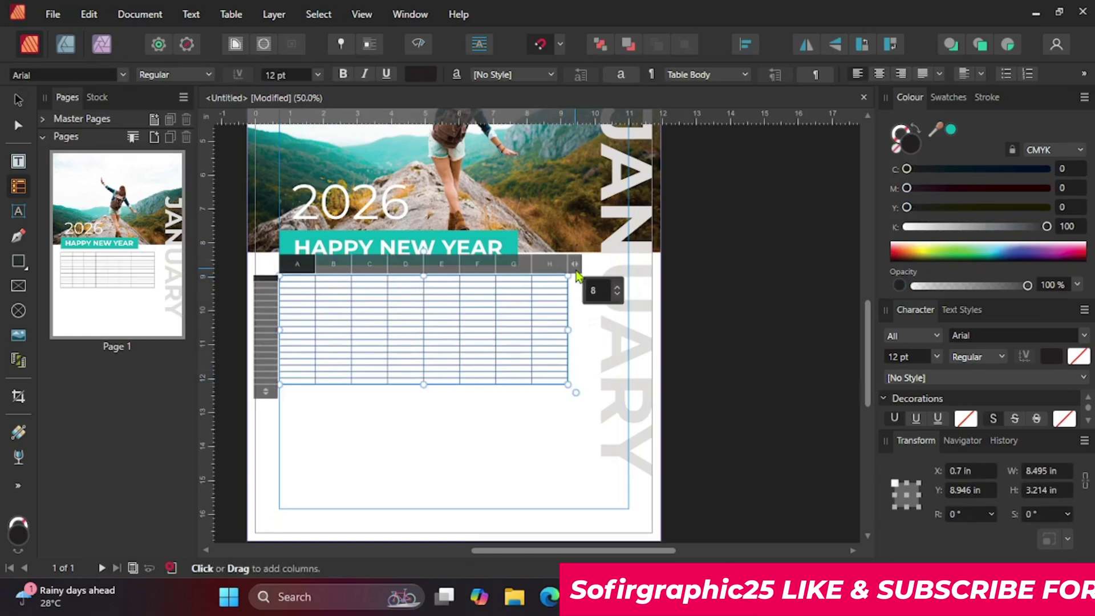
key(Down)
key(Down)
key(Down)
key(Down)
key(Down)
key(Down)
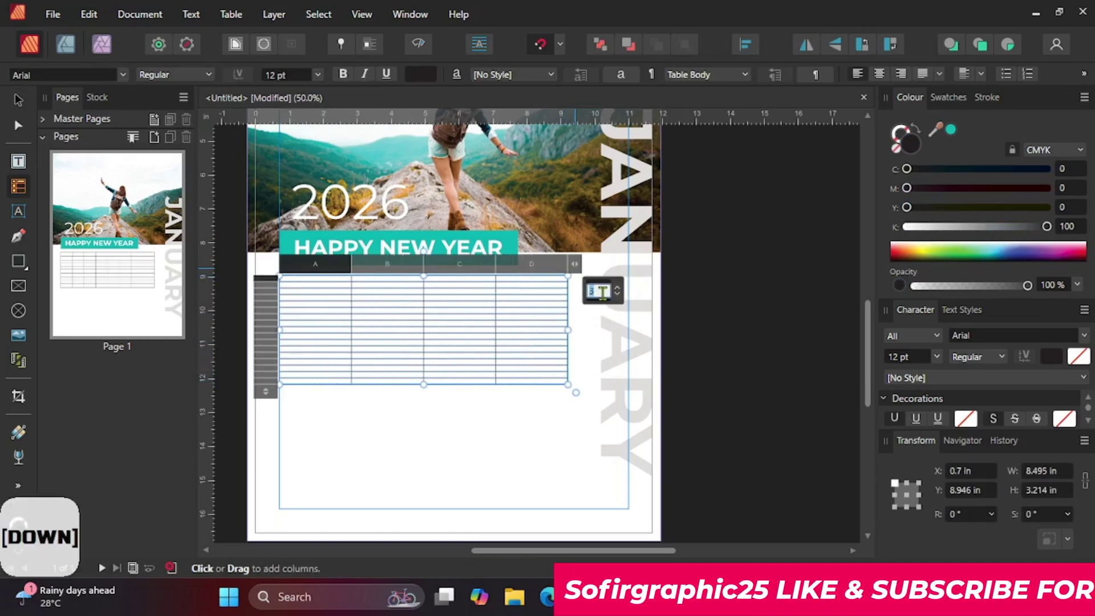
key(Up)
key(Up)
key(Up)
key(Up)
key(Up)
key(Up)
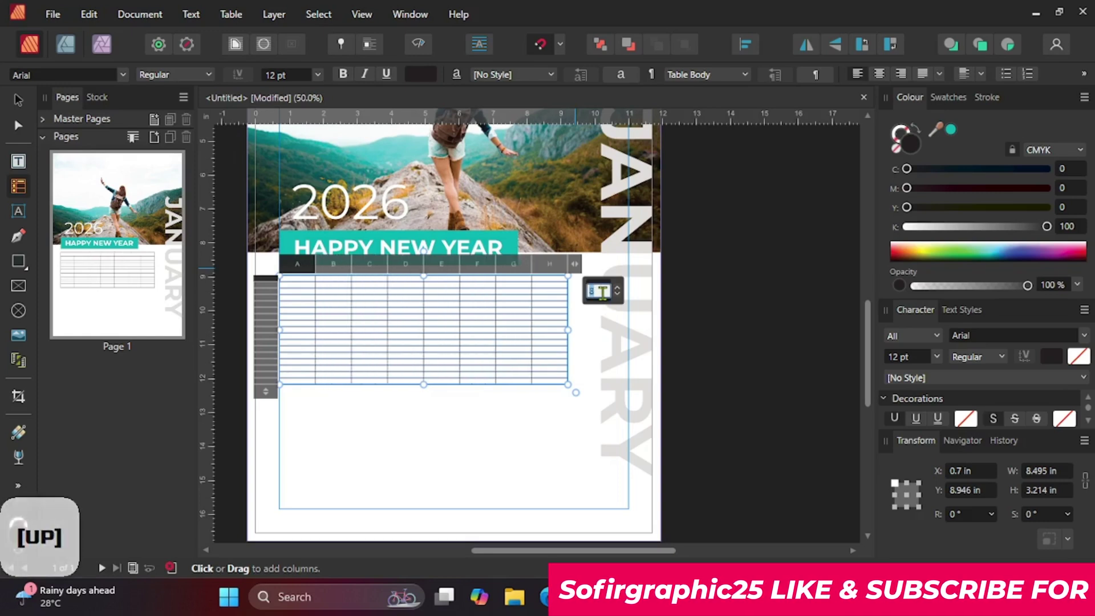
key(Down)
click(318, 394)
scroll(318, 393, up, 1)
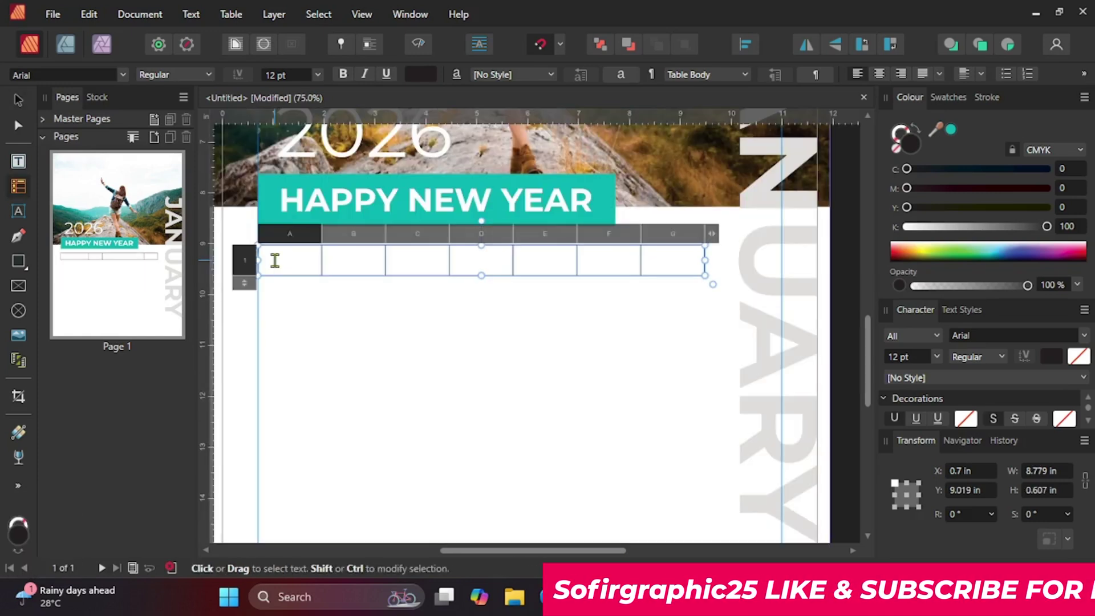
Fill the seven cells of the table row with the weekday names from Monday to Sunday.
key(Caps_Lock)
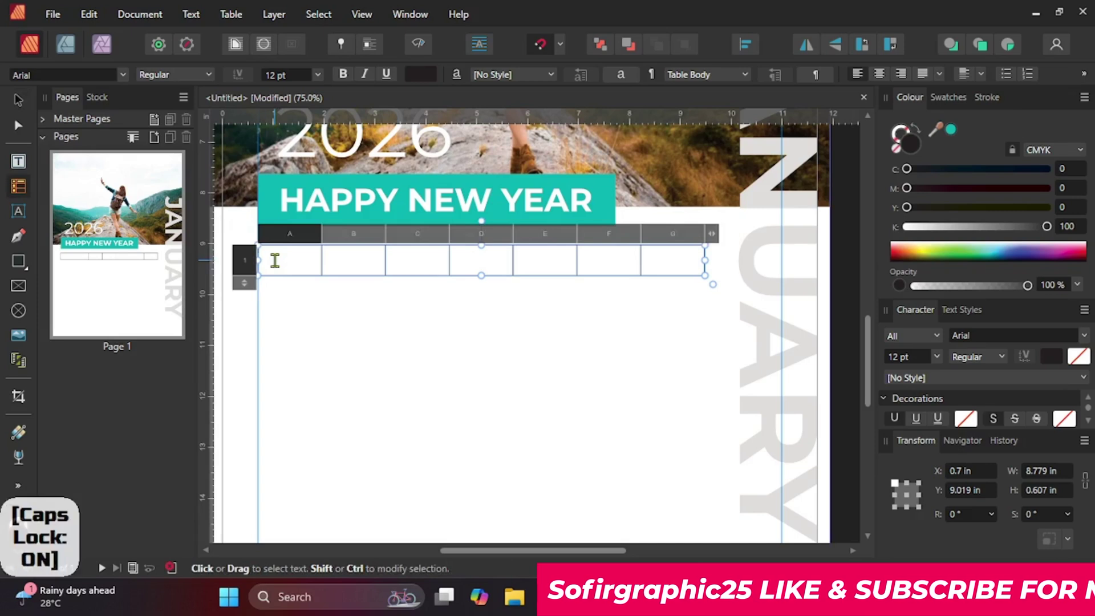
text(Mon)
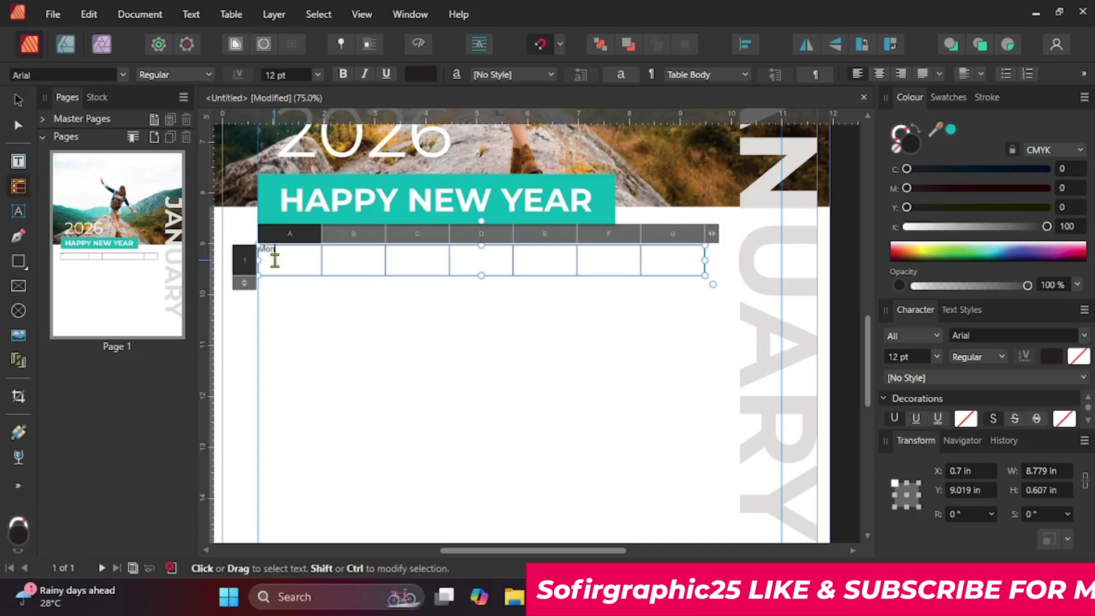
text(da)
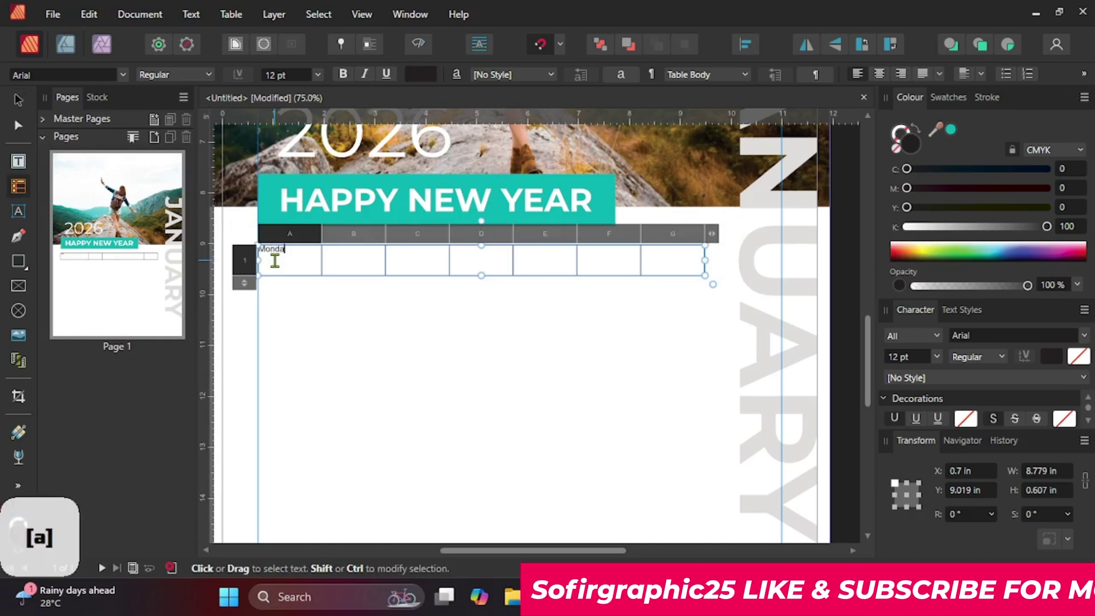
text(y)
click(336, 262)
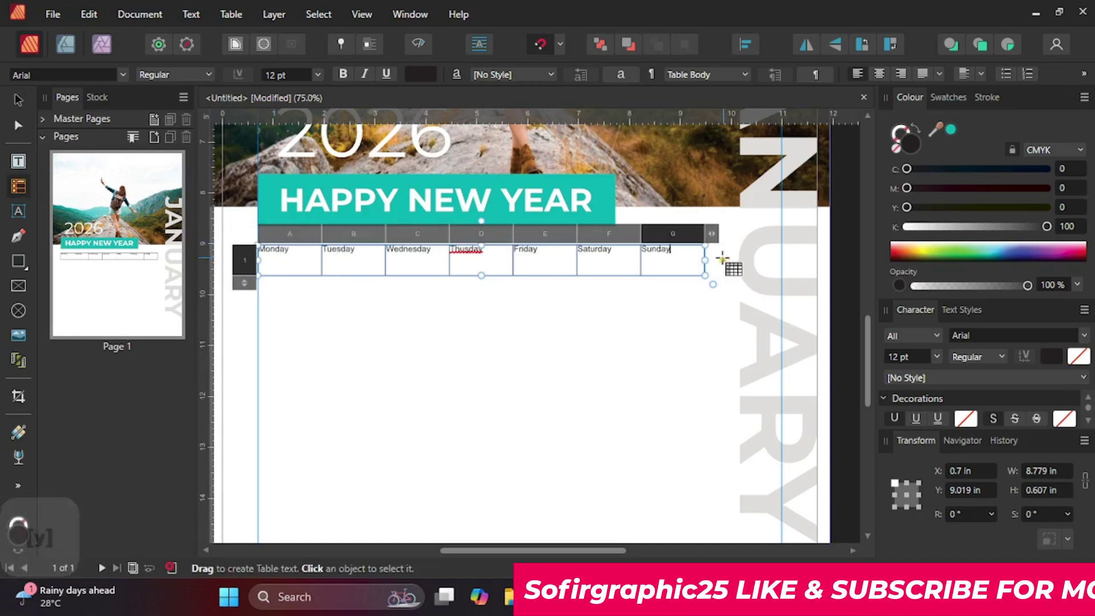
Set the font of all the weekday headings to Montserrat SemiBold.
drag(692, 256, 283, 255)
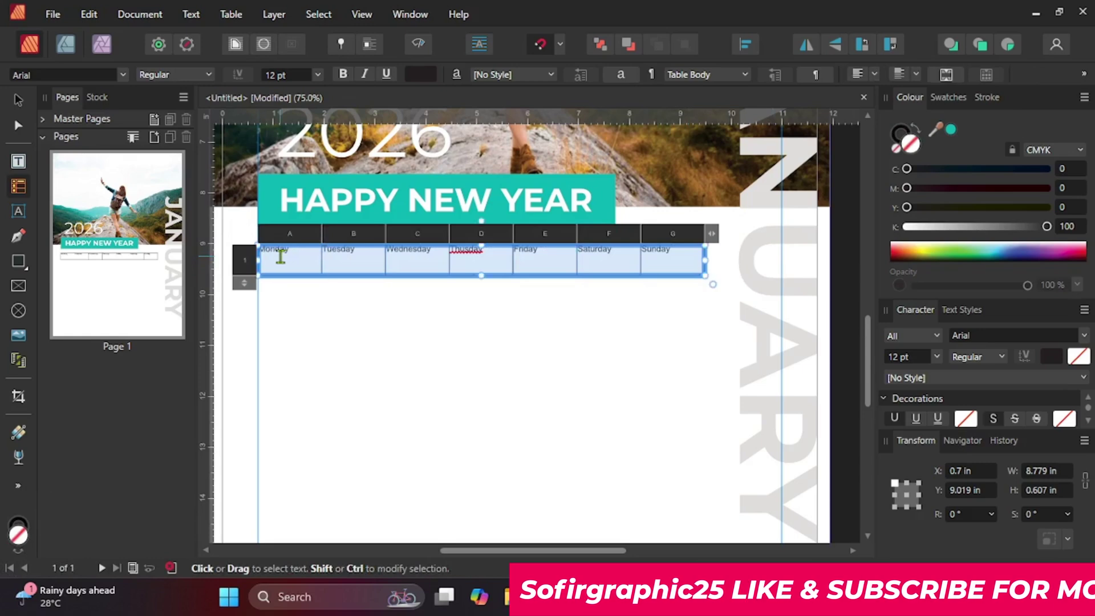
click(86, 75)
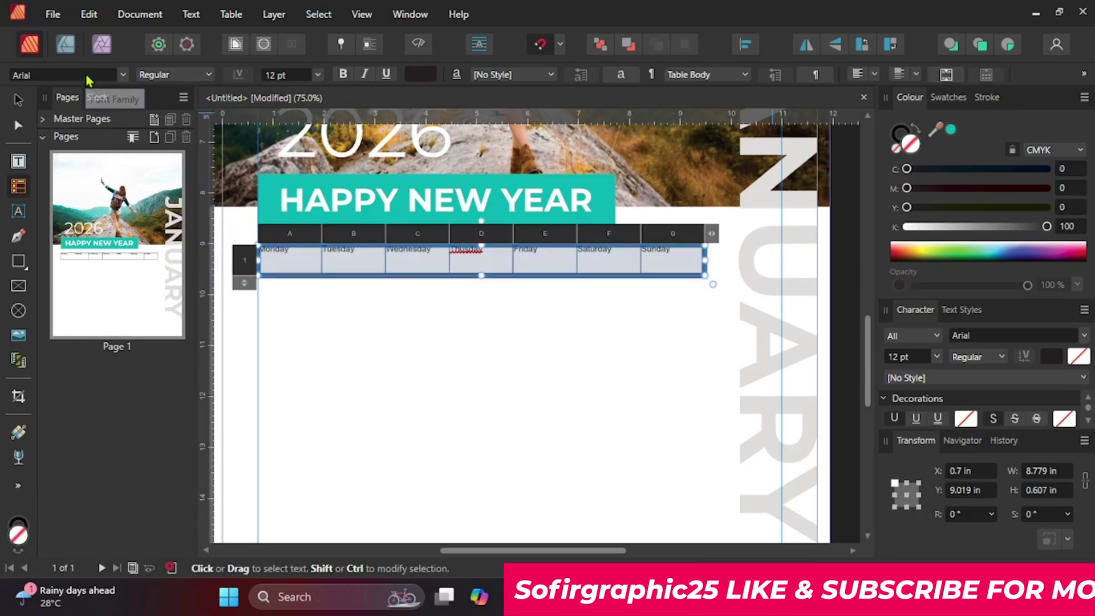
text(mont)
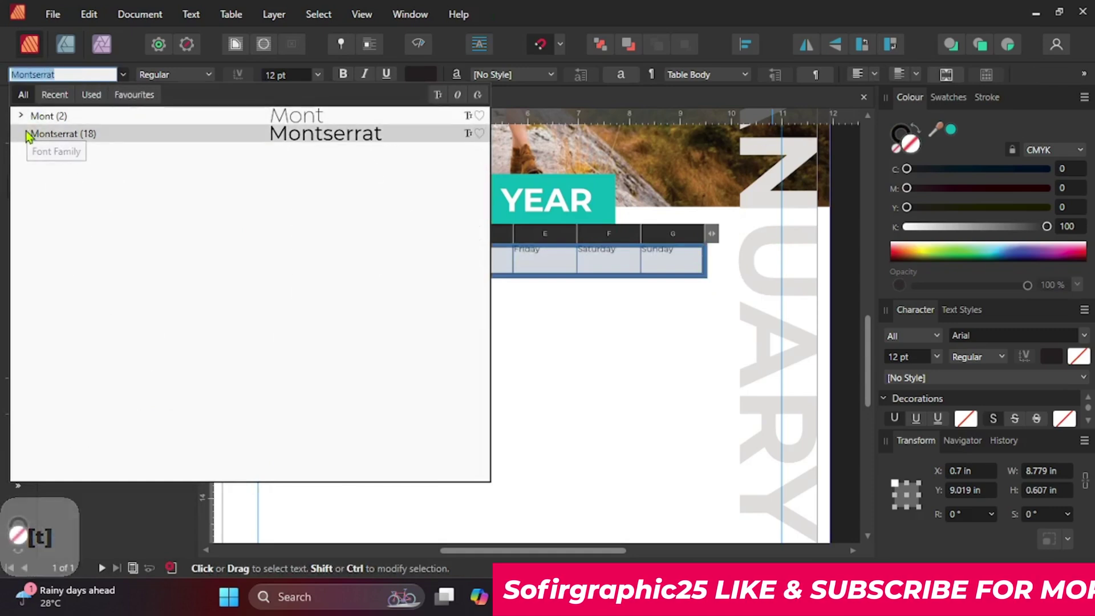
click(22, 134)
click(98, 332)
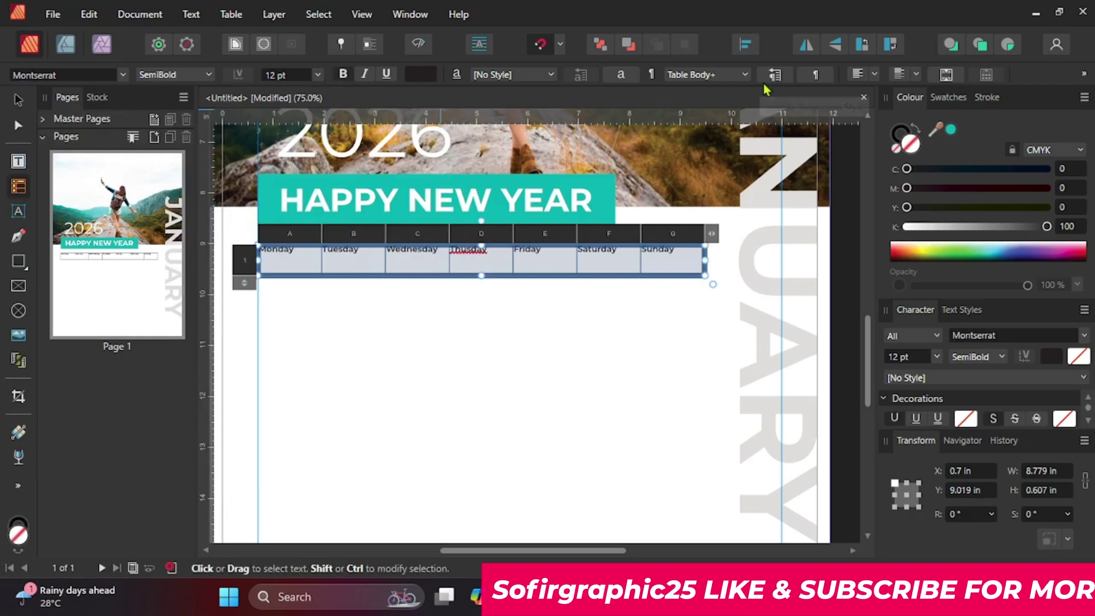
Centre the weekday headings horizontally and vertically within their cells.
click(874, 74)
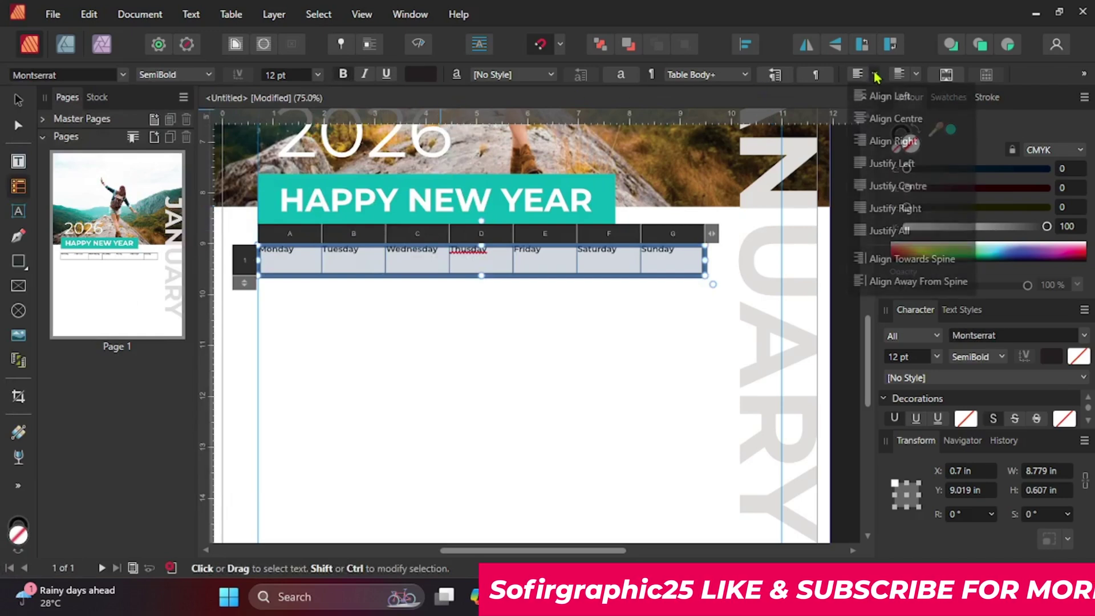
click(895, 118)
click(915, 74)
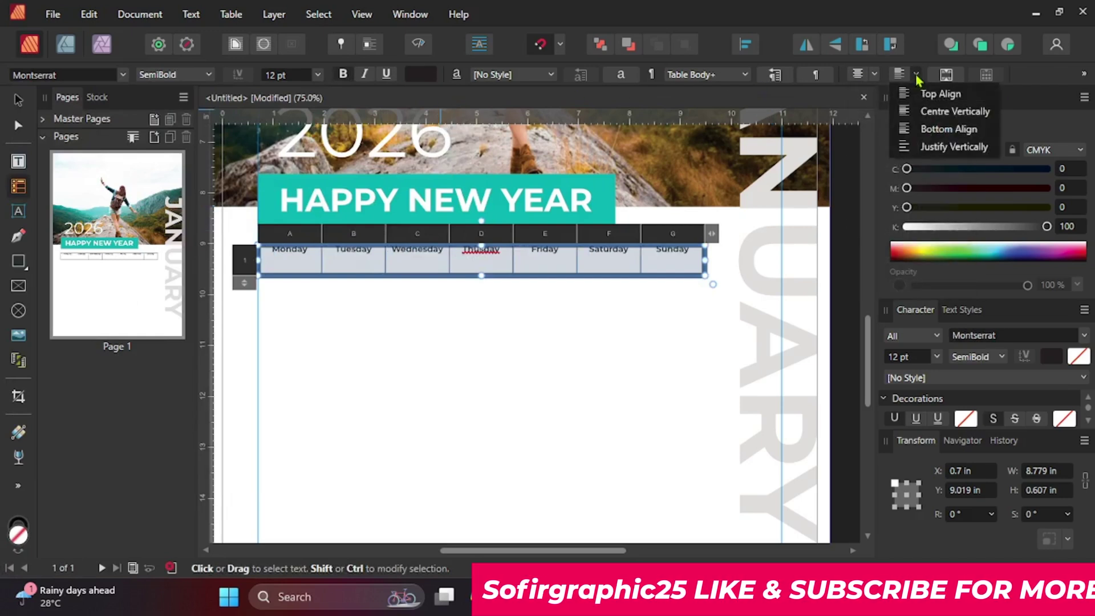
click(927, 113)
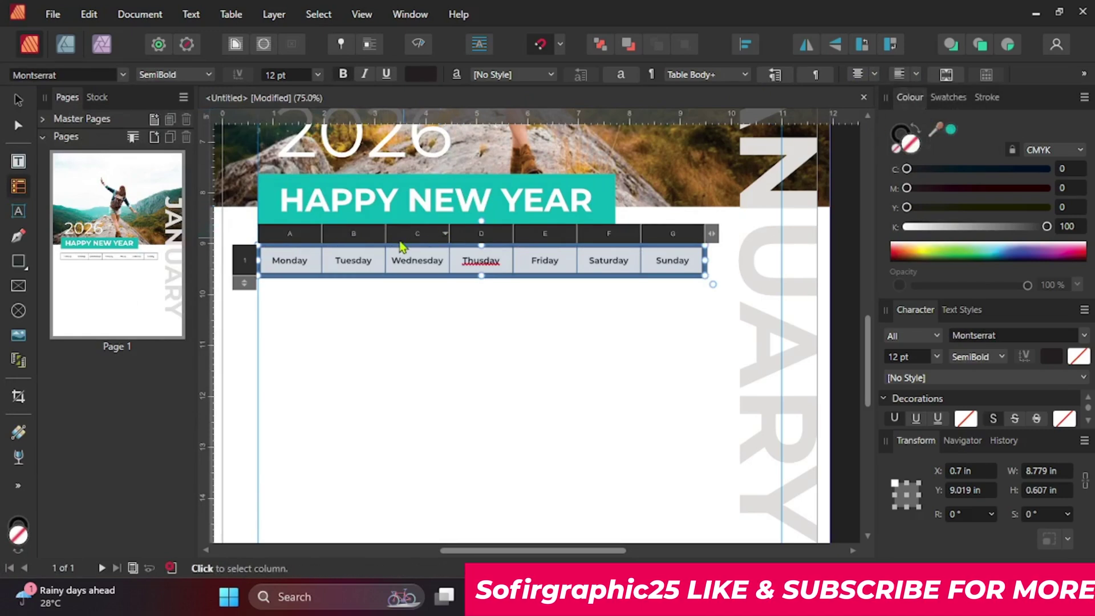
Set the weekday headings to 14 pt in the Bold weight.
click(295, 74)
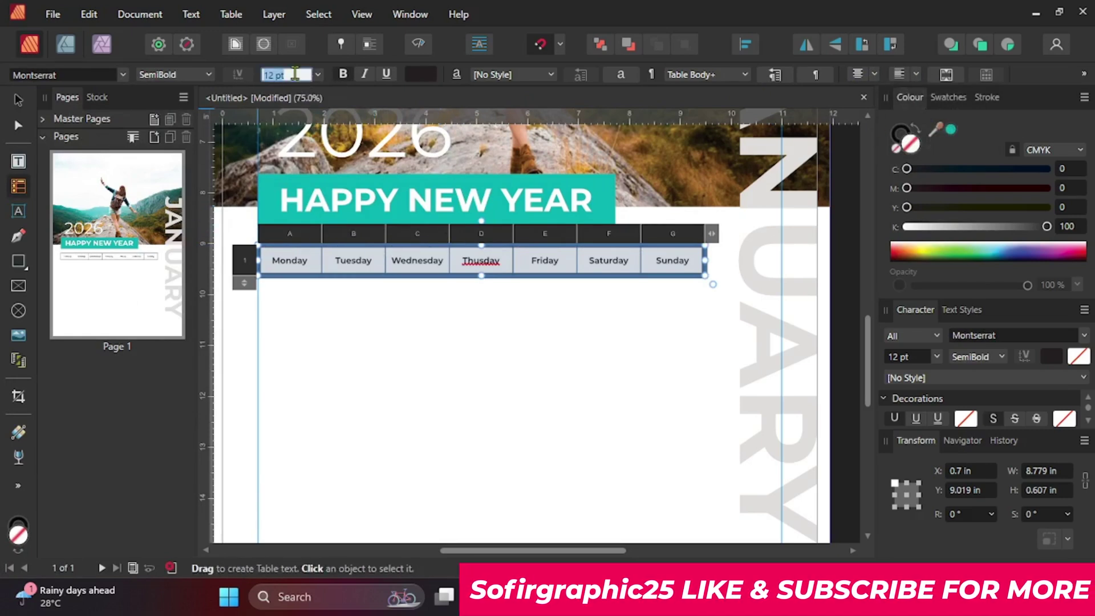
key(Up)
key(Up)
key(Up)
key(Up)
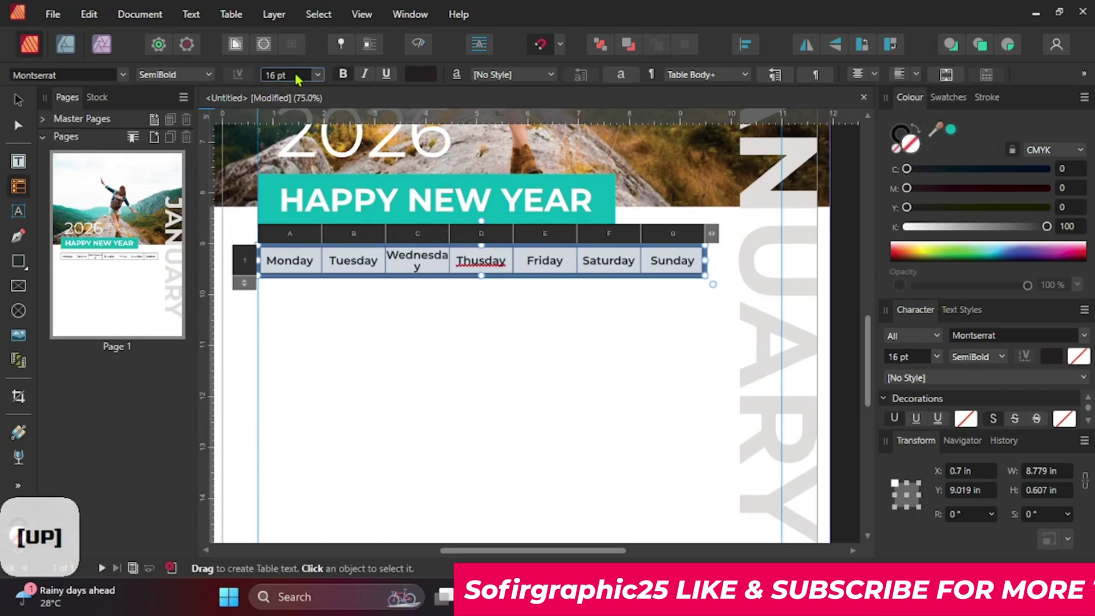
key(Down)
key(Down)
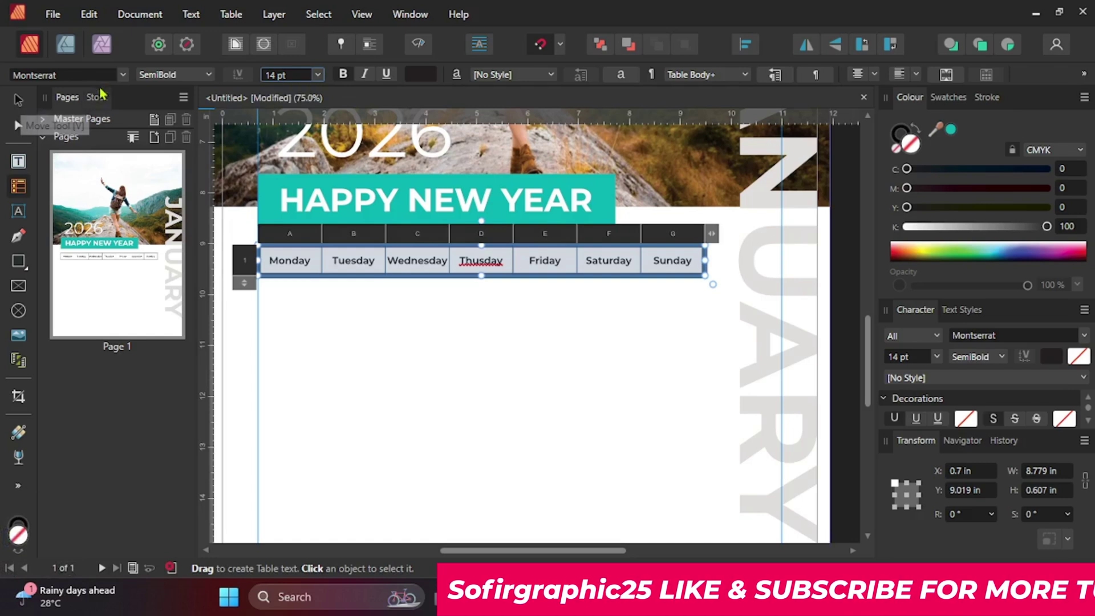
click(203, 74)
click(165, 277)
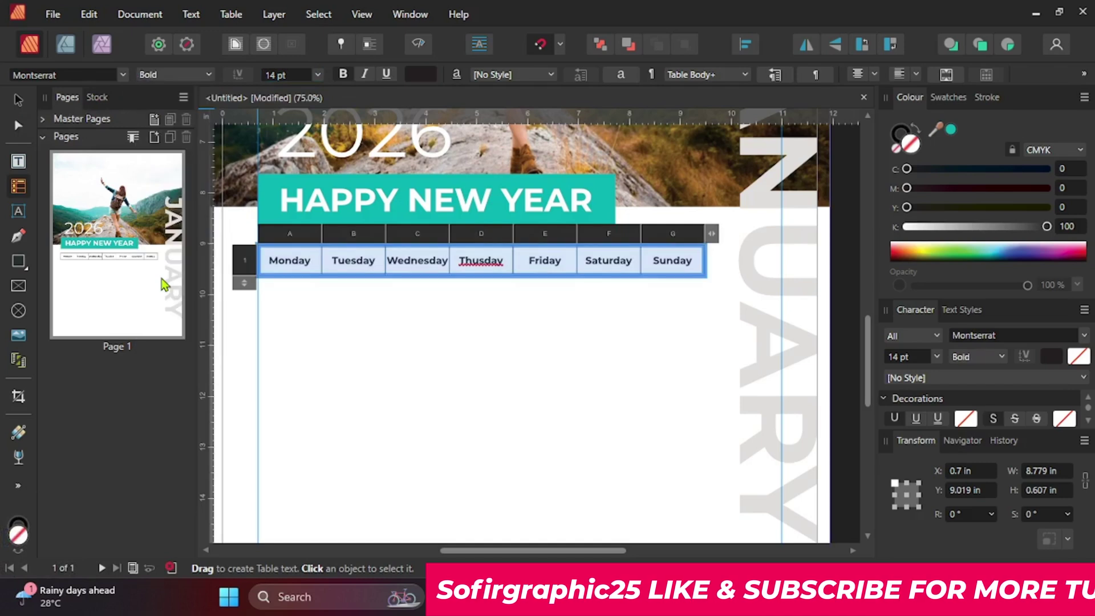
Extend the calendar table to seven rows.
key(Tab)
click(245, 283)
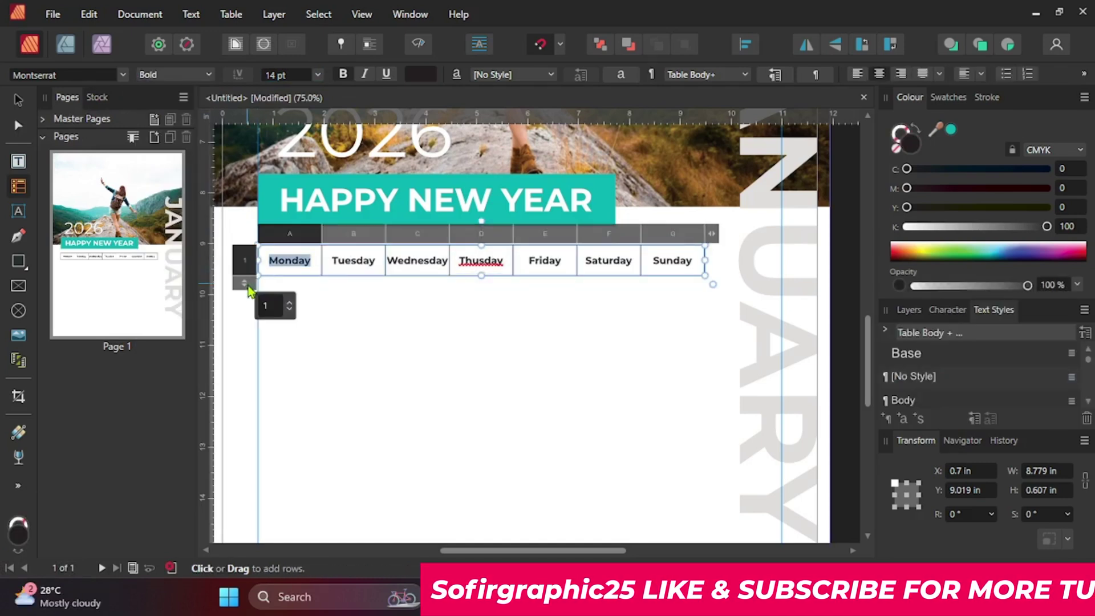
click(273, 308)
key(Up)
key(Up)
key(Up)
key(Up)
key(Up)
key(Up)
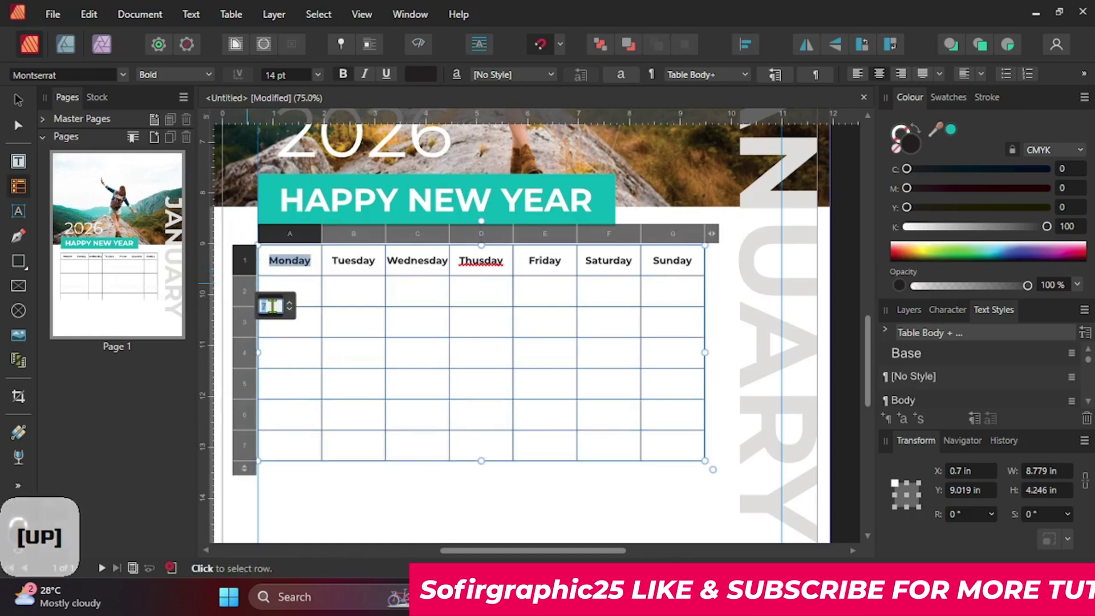
Centre the text of all the empty cells in rows 2 to 7 horizontally and vertically.
click(302, 288)
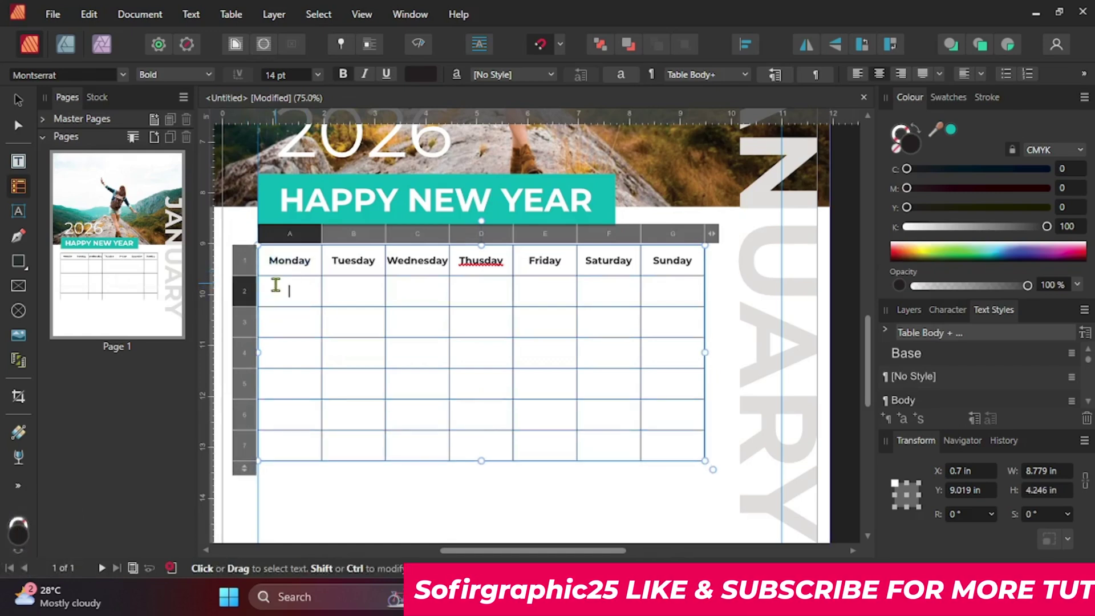
drag(275, 285, 682, 447)
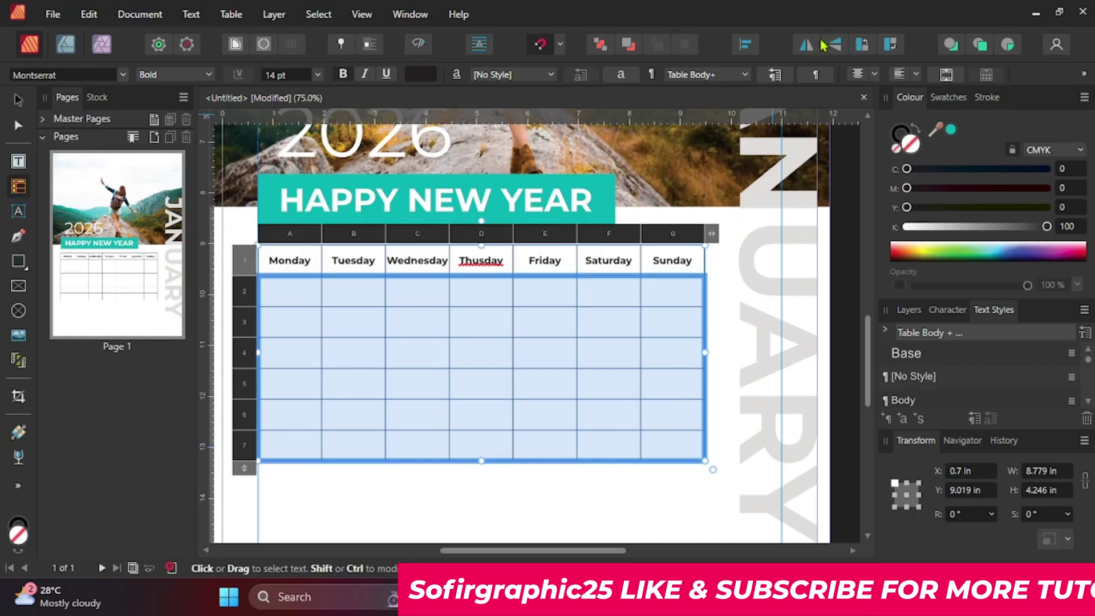
click(876, 76)
click(890, 115)
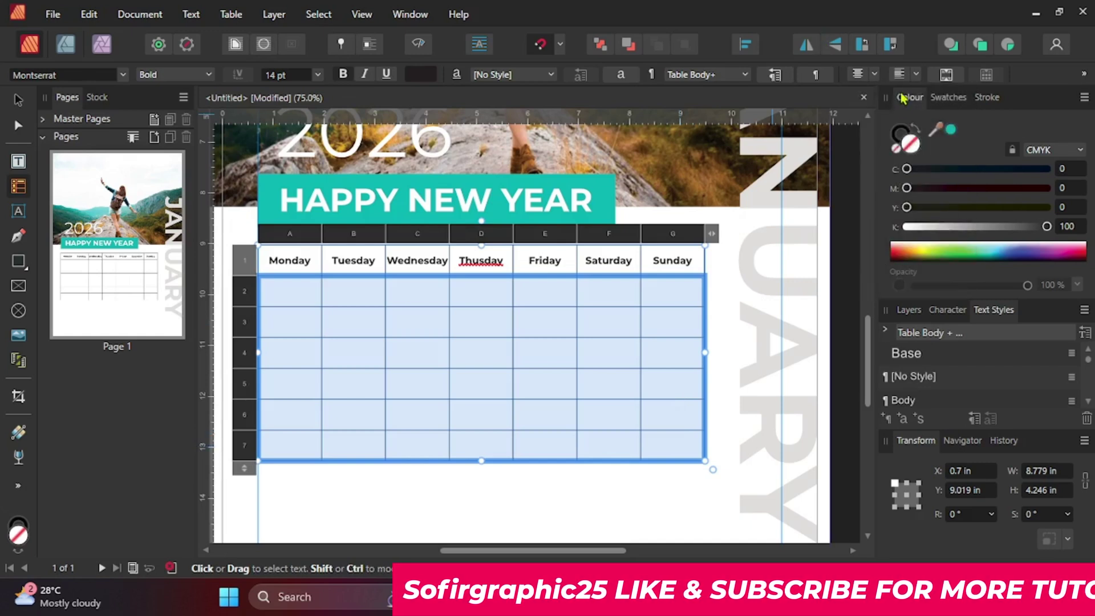
click(916, 75)
click(924, 115)
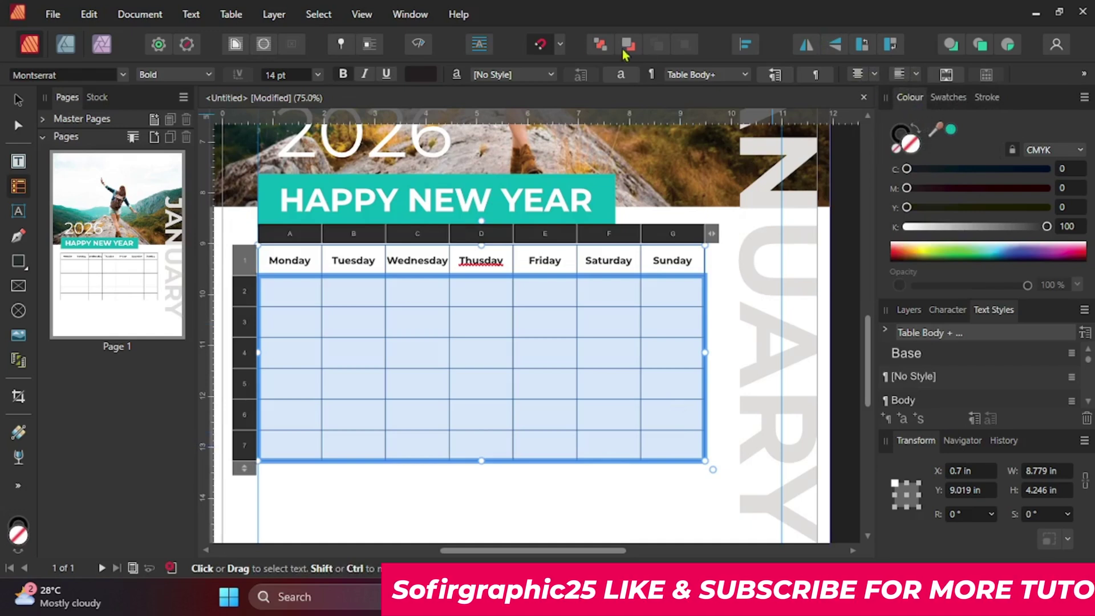
Reset the studio layout and float the Paragraph settings over the canvas.
click(410, 14)
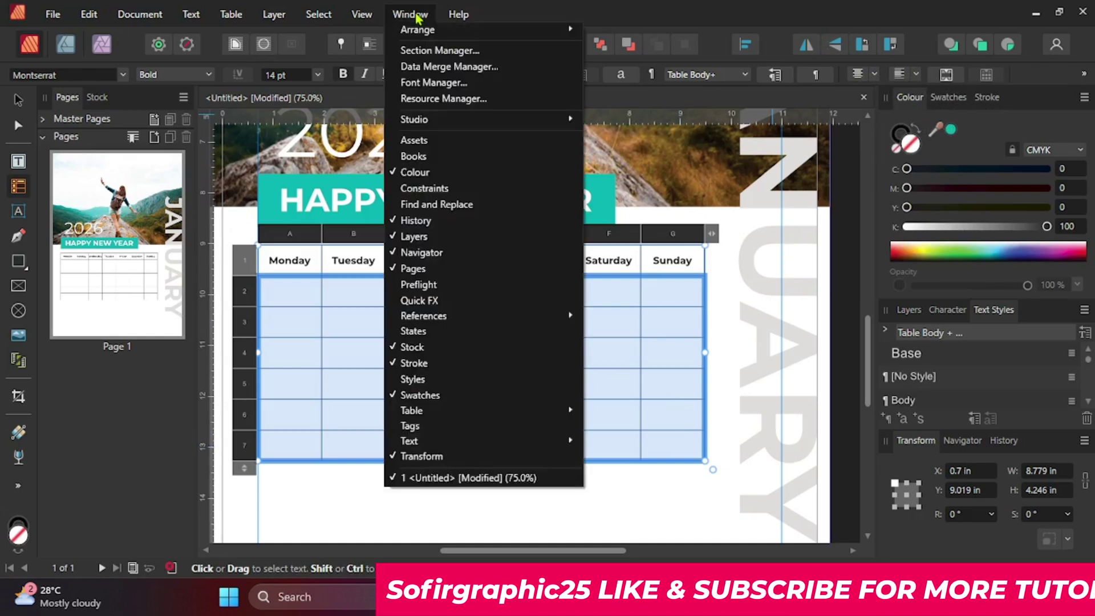
mouse_move(462, 129)
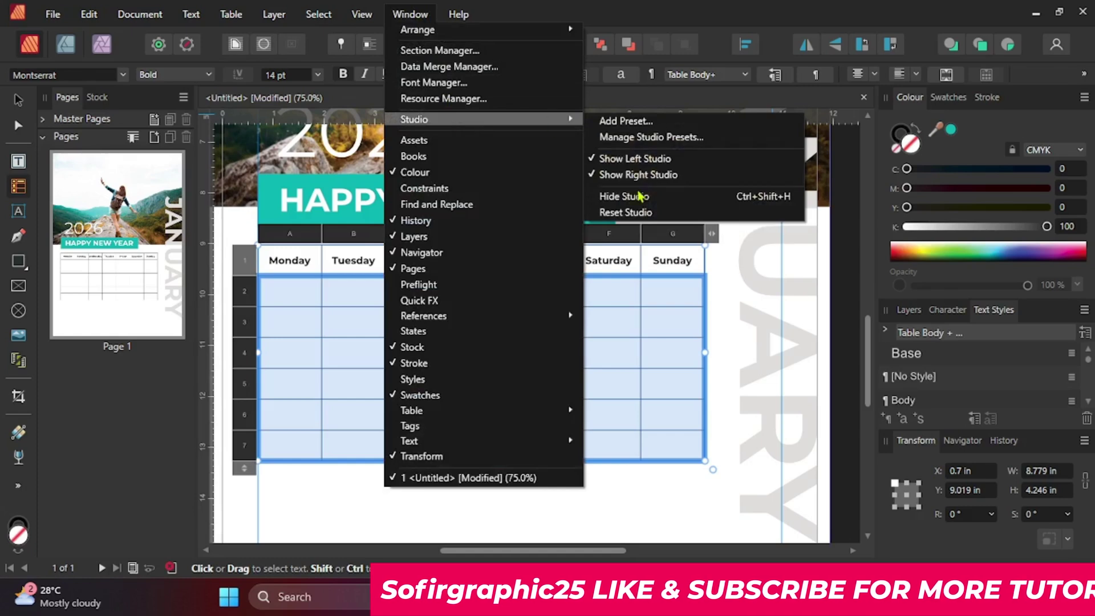
click(643, 211)
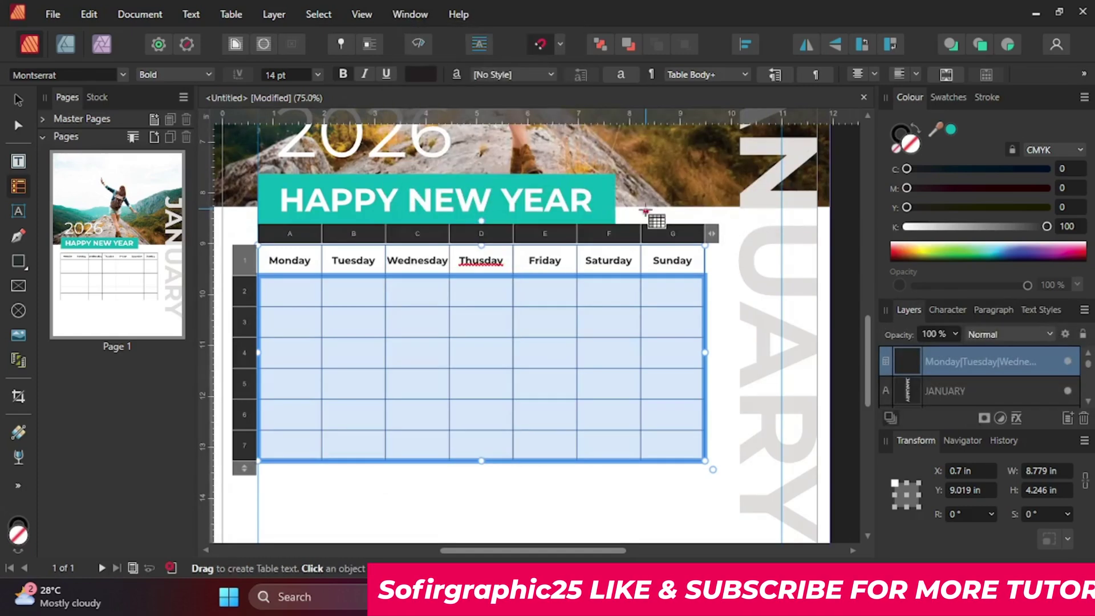
click(993, 310)
drag(961, 310, 739, 134)
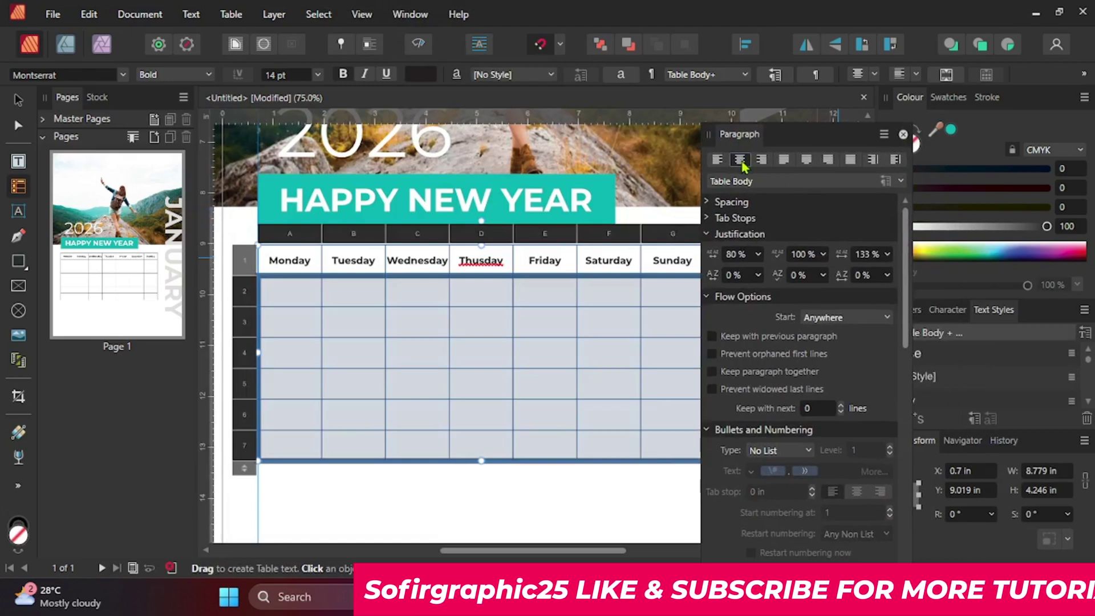
Centre the cells of rows 2 to 7 vertically and apply the 1,2,3,4... numbered list to them.
click(915, 74)
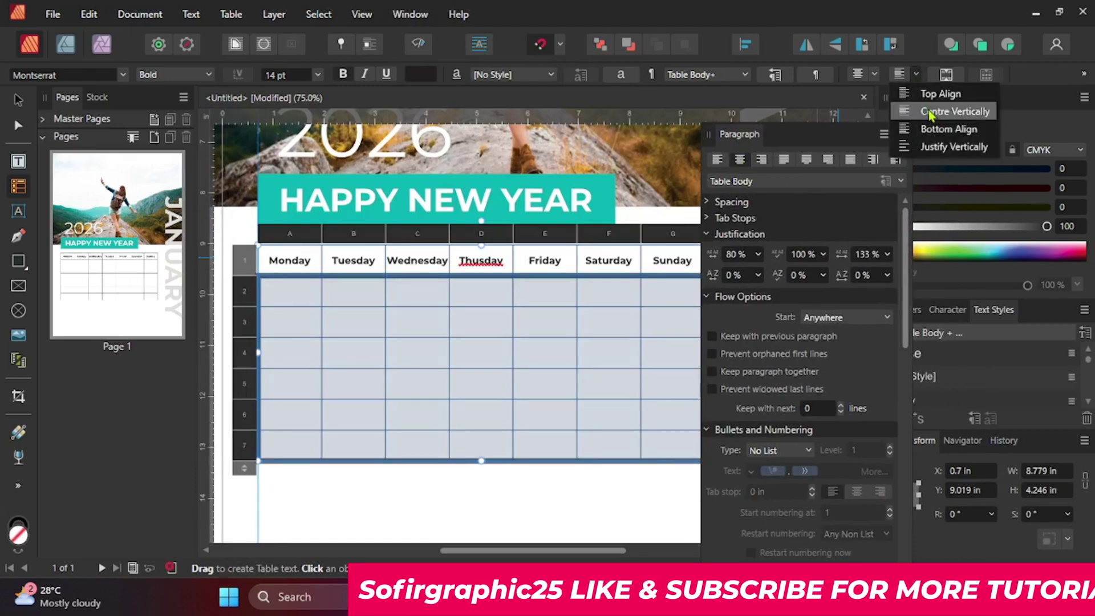
click(929, 113)
click(801, 453)
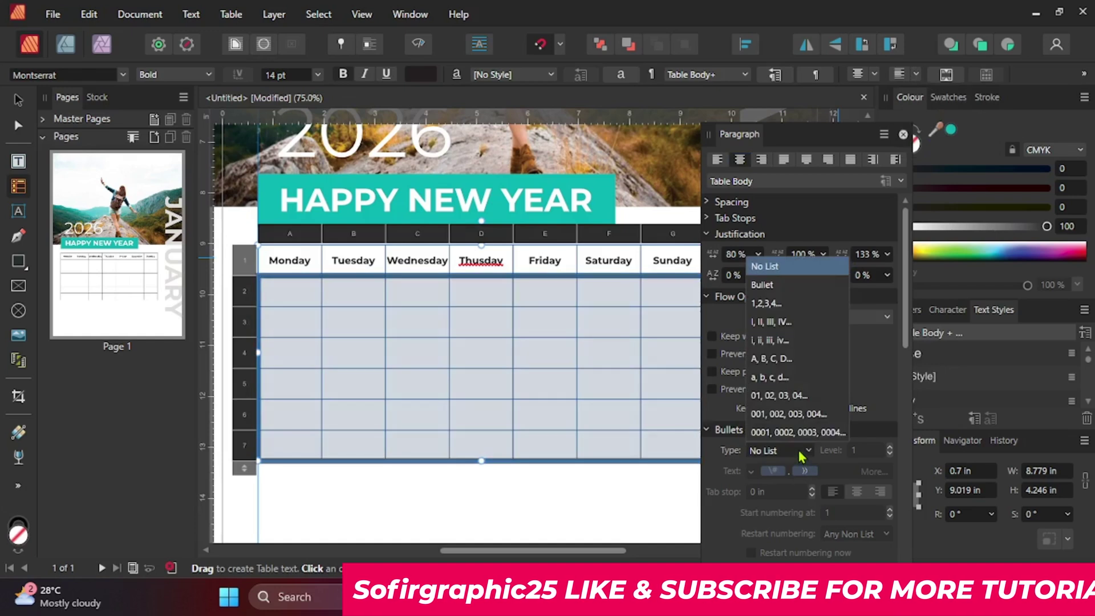
click(767, 303)
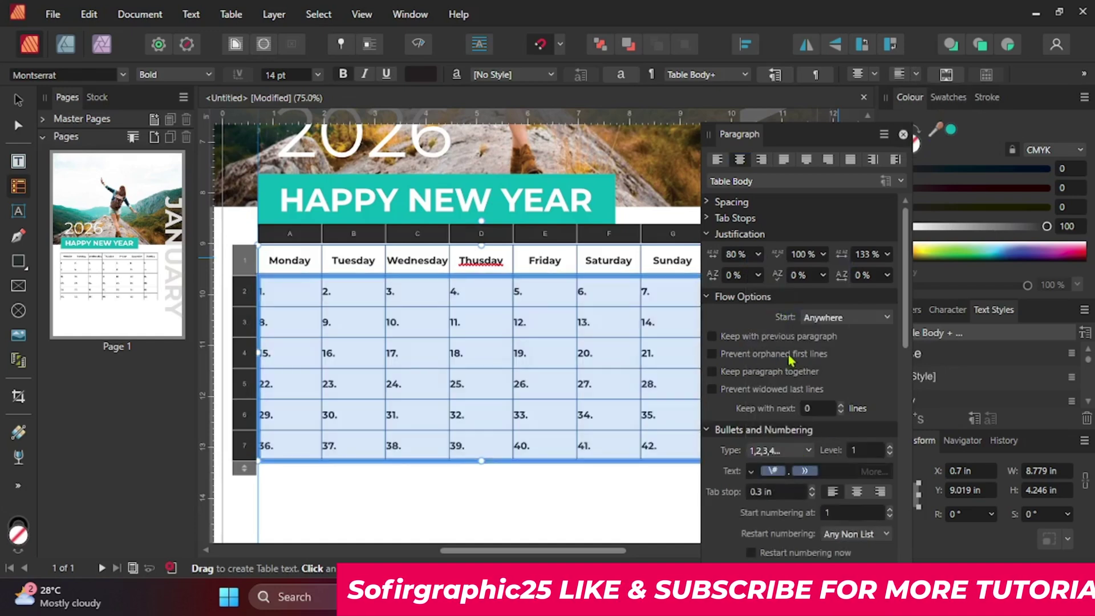
Centre the day numbers in their cells and remove the trailing tab marker from the numbering text.
click(857, 492)
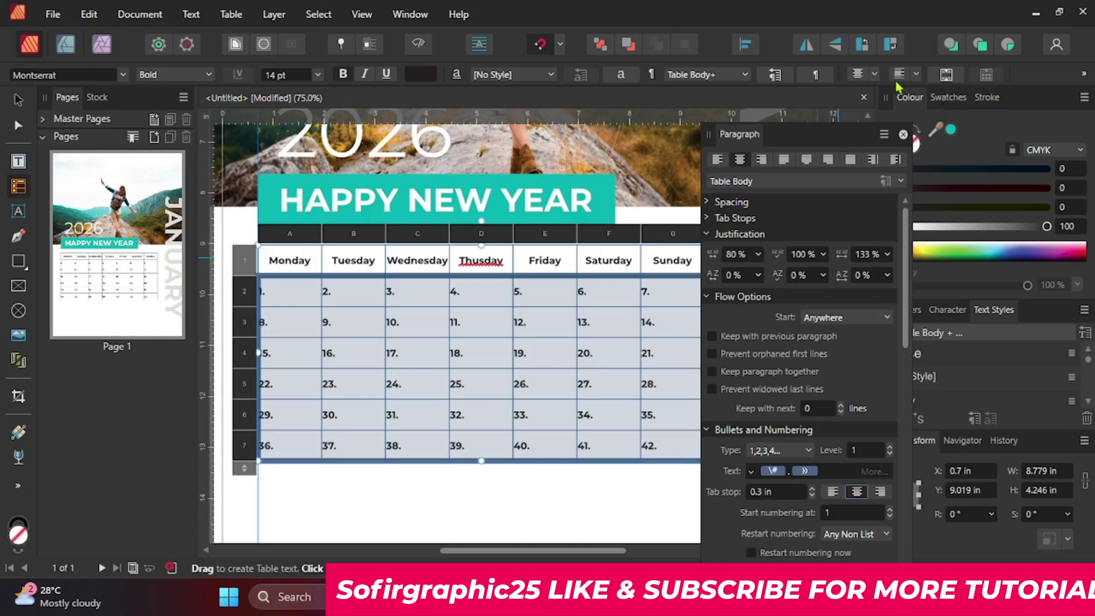
click(911, 75)
click(924, 112)
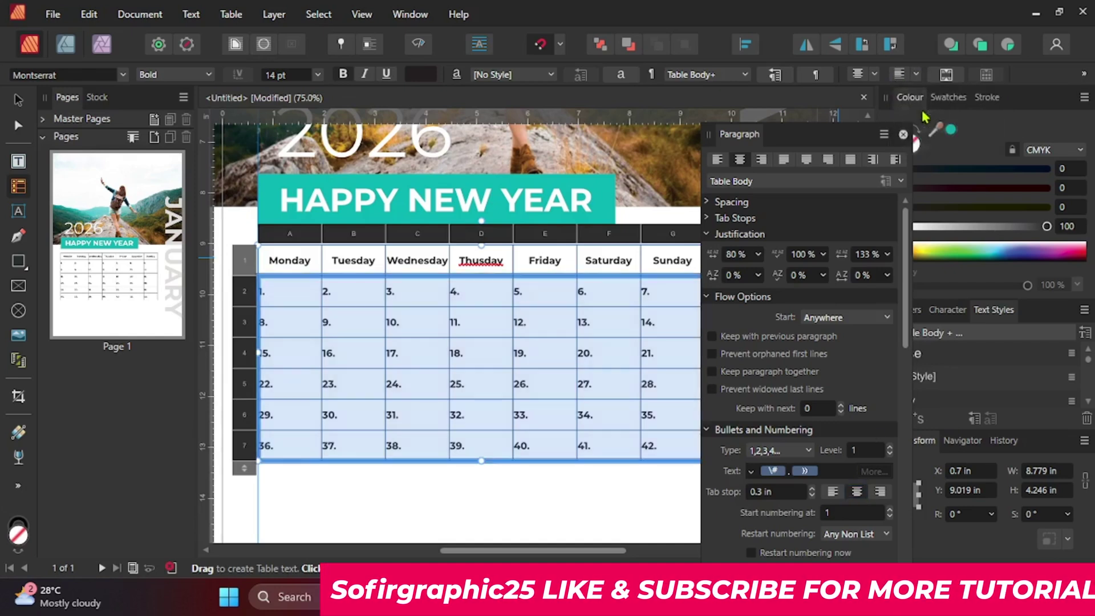
click(824, 471)
key(BackSpace)
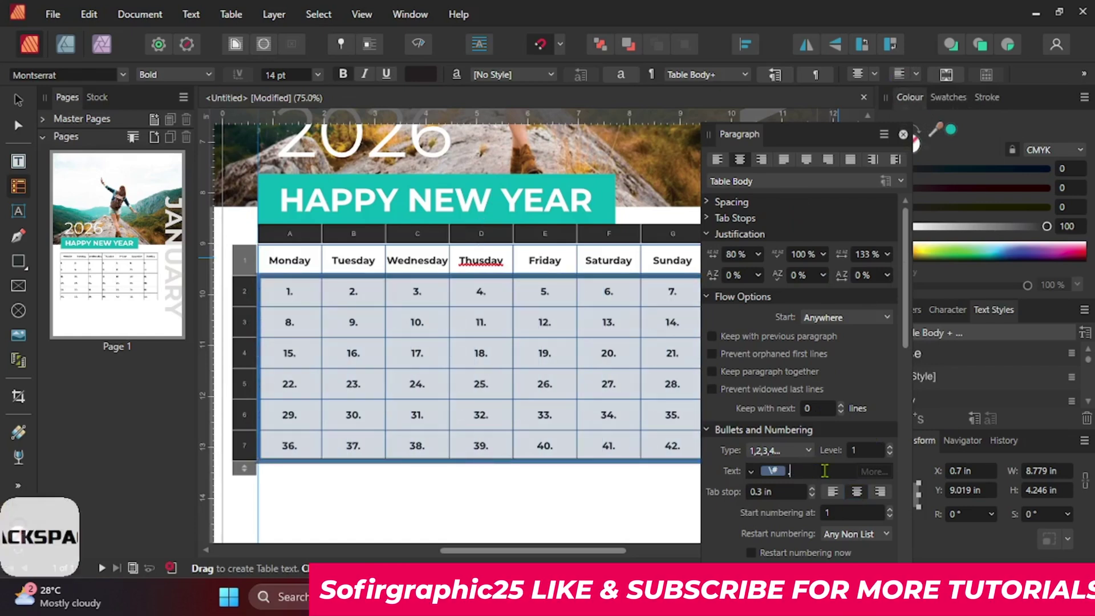
Remove the full stop from the numbering text, set the date cells' font weight to Medium and close the Paragraph settings.
key(BackSpace)
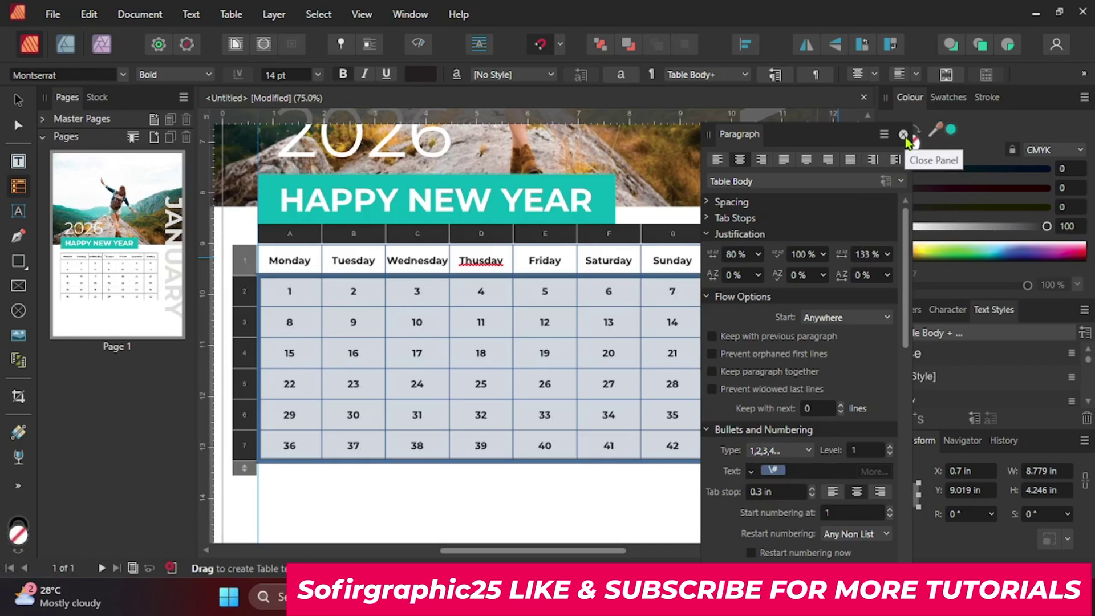
click(200, 75)
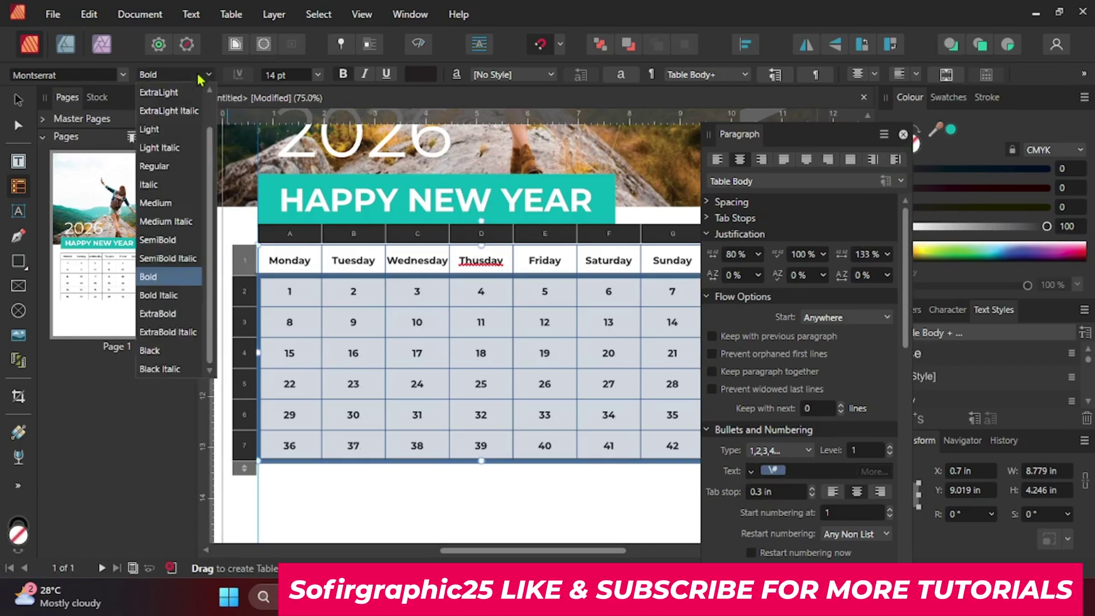
click(164, 240)
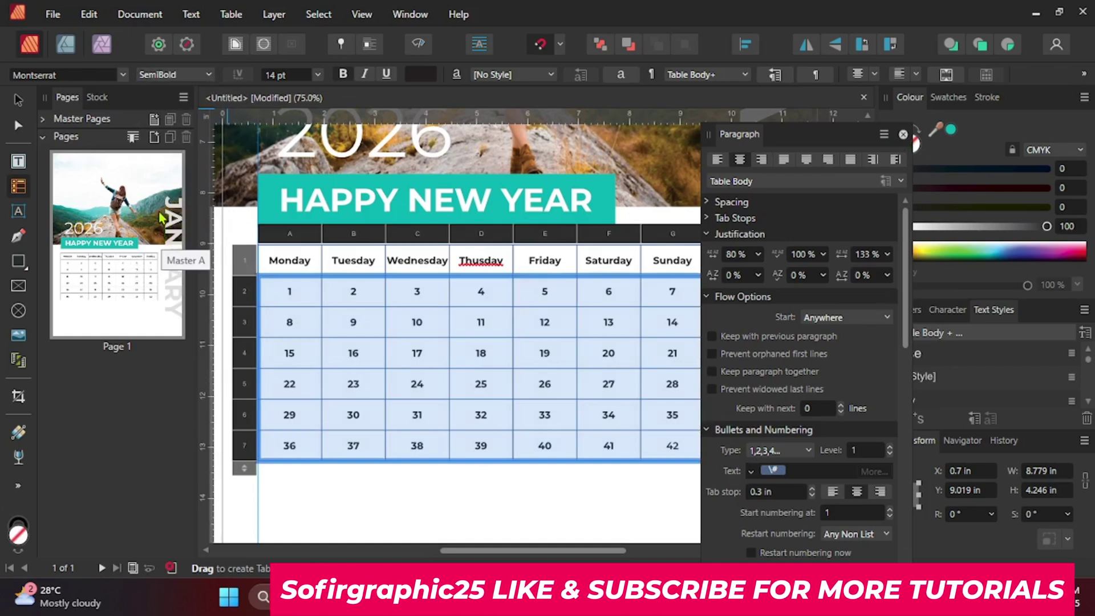
click(195, 76)
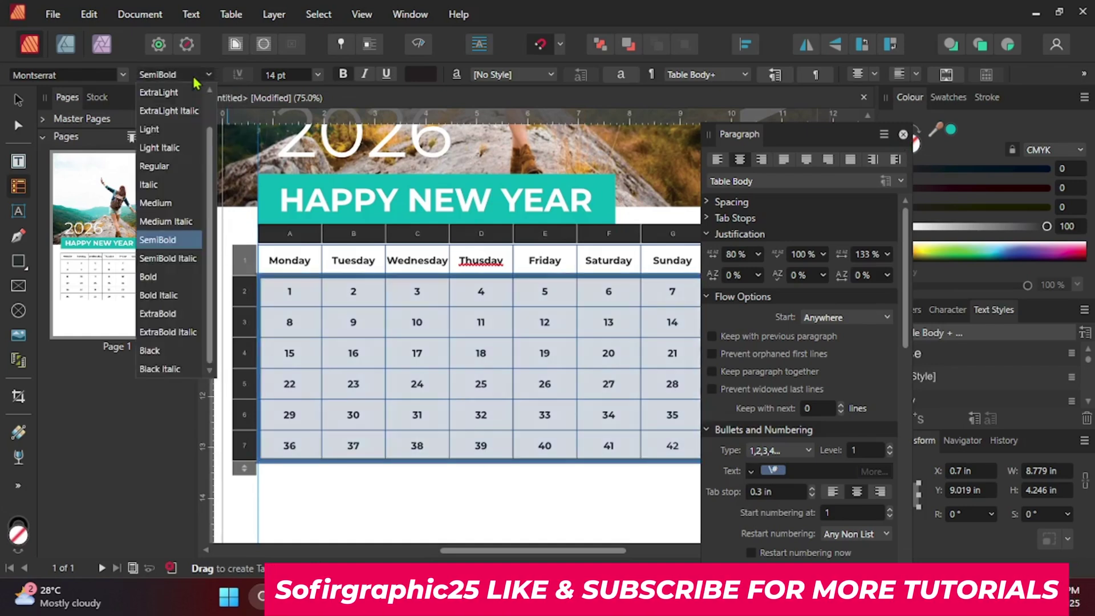
click(165, 204)
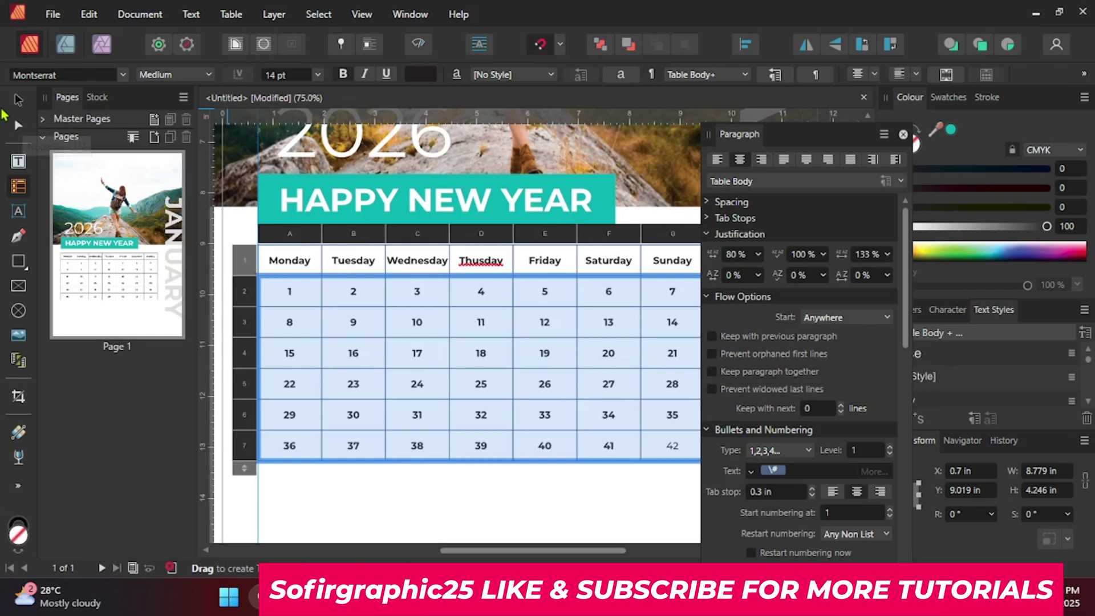
click(903, 134)
Delete the numbers from the Monday, Tuesday and Wednesday cells of row 2 so that the month starts on Thursday.
click(311, 290)
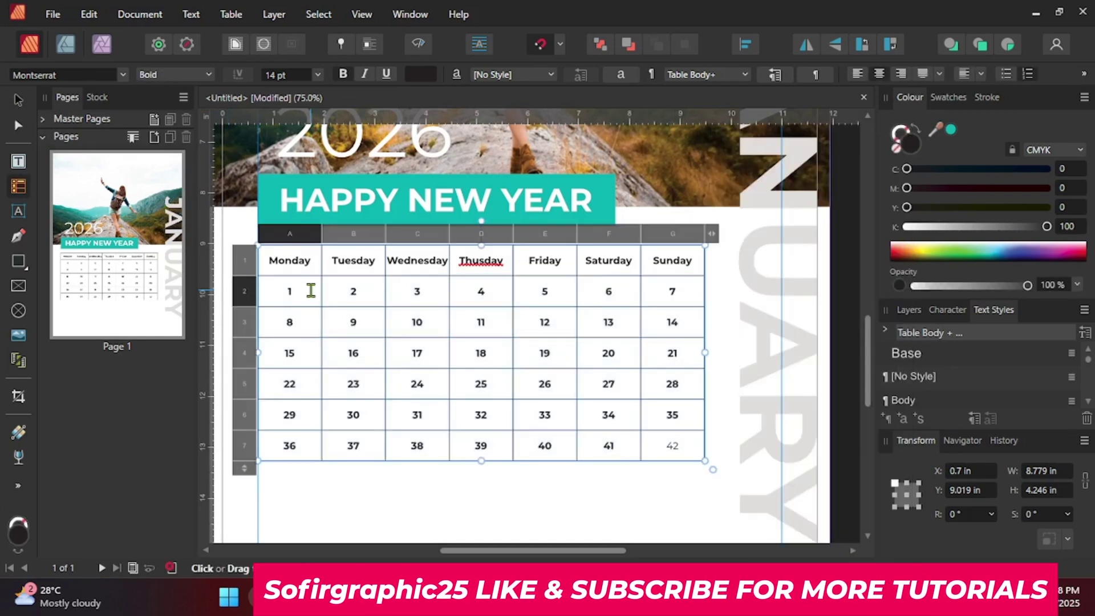
key(BackSpace)
click(362, 289)
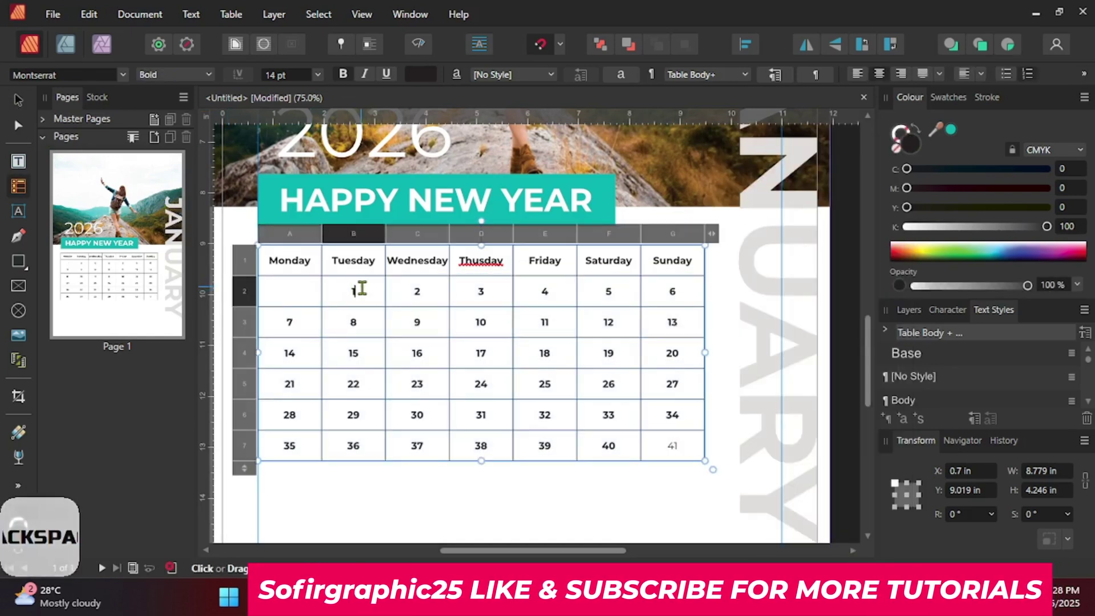
key(BackSpace)
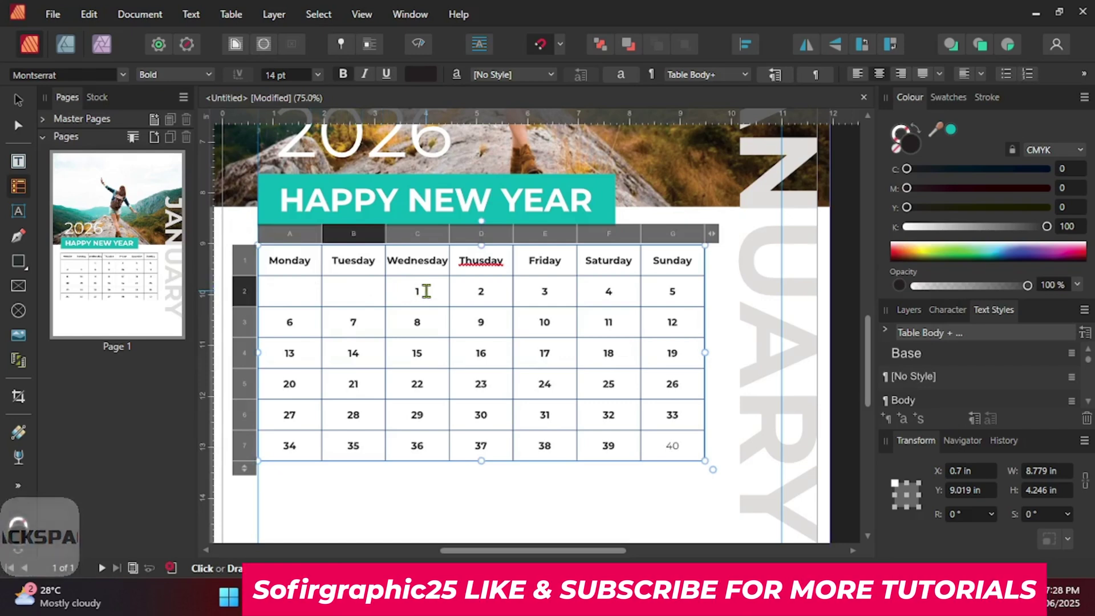
click(425, 291)
key(BackSpace)
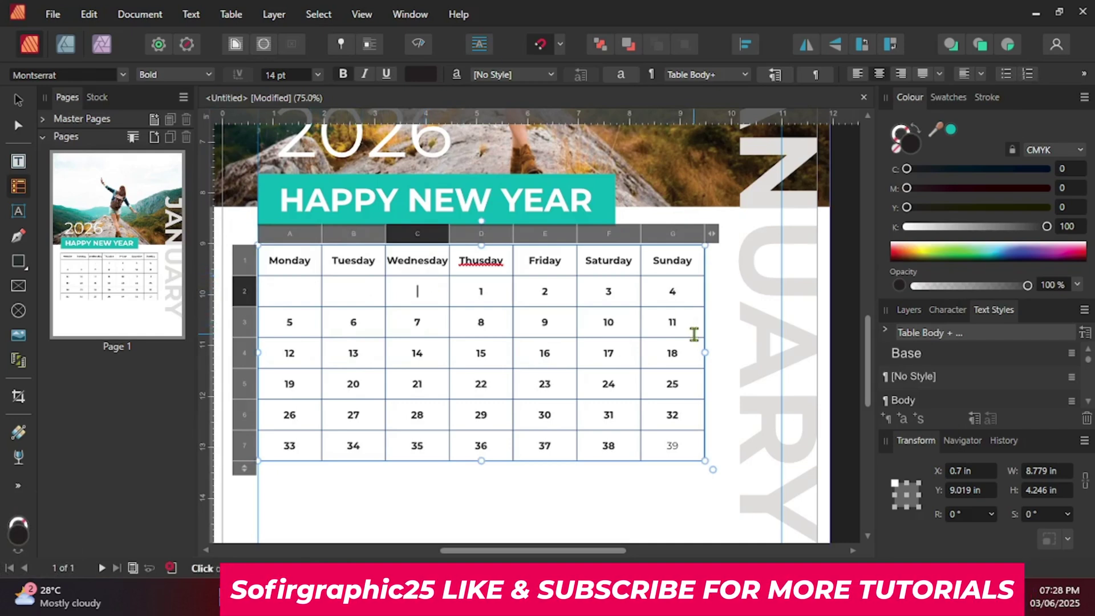
Delete the surplus numbers from every cell of row 7 and from the Sunday cell of row 6.
click(687, 444)
key(BackSpace)
key(BackSpace)
click(616, 445)
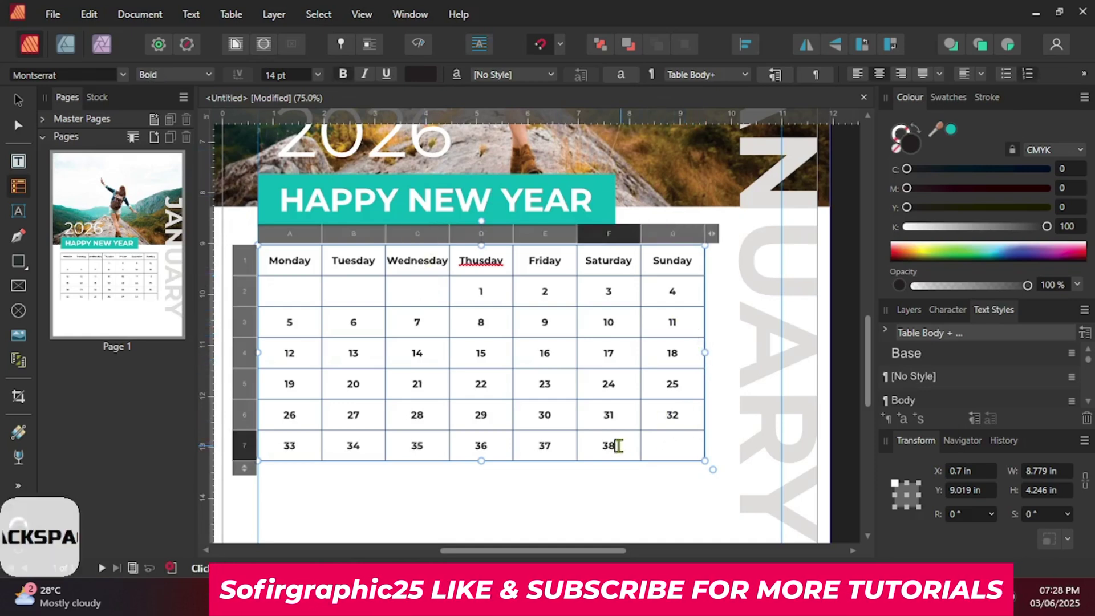
key(BackSpace)
key(BackSpace)
click(555, 445)
key(BackSpace)
key(BackSpace)
click(492, 445)
key(BackSpace)
key(BackSpace)
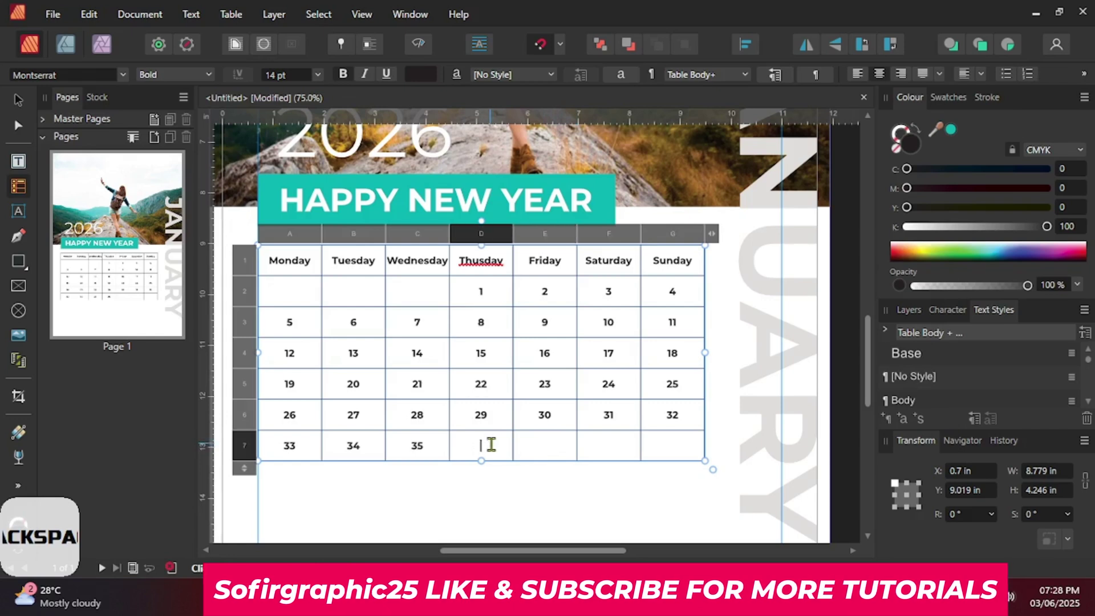
click(432, 442)
key(BackSpace)
key(BackSpace)
click(368, 444)
key(BackSpace)
key(BackSpace)
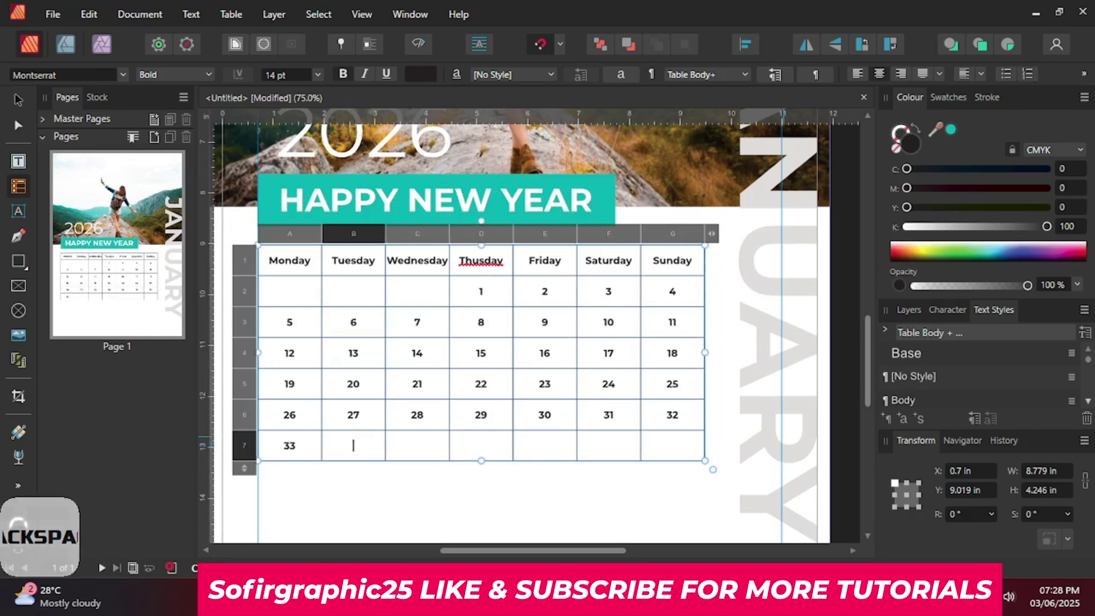
click(300, 446)
key(BackSpace)
key(BackSpace)
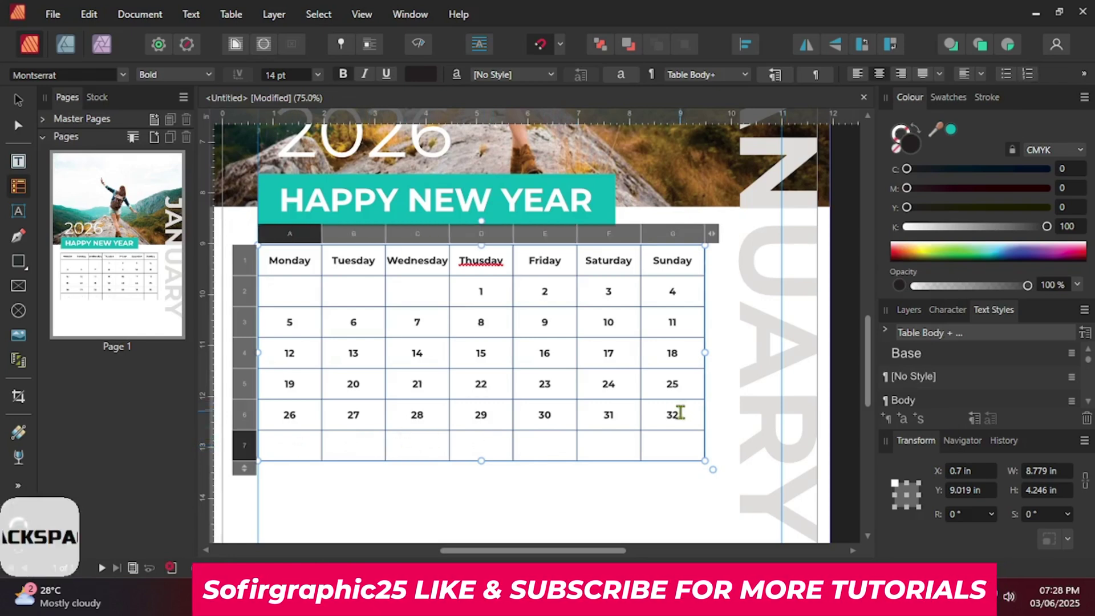
click(676, 418)
key(BackSpace)
key(BackSpace)
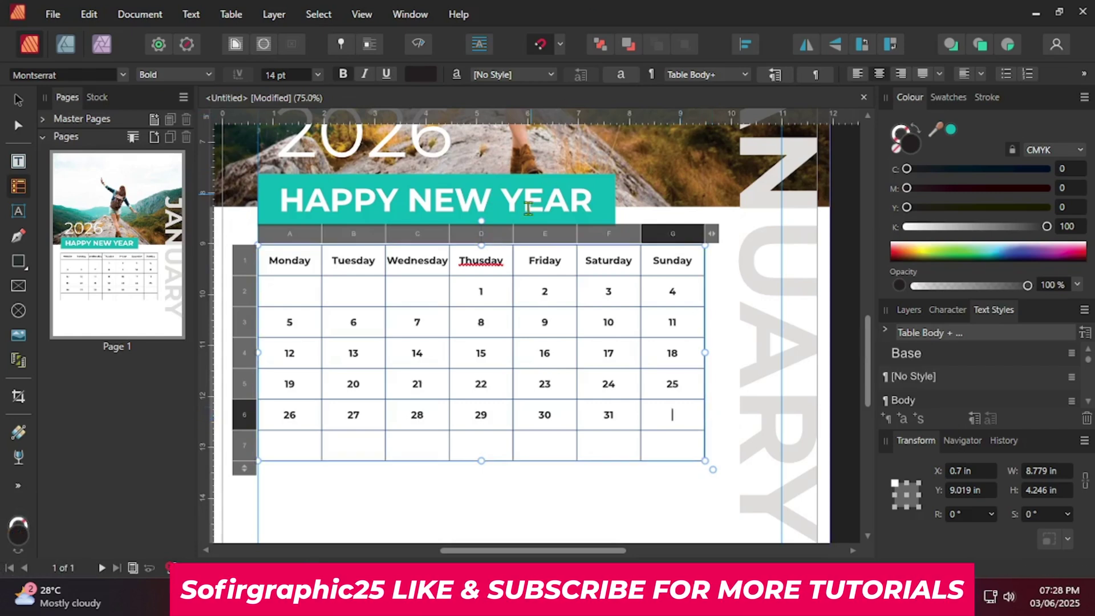
Set the border colour of all the weekday heading cells in row 1 to white.
drag(265, 259, 692, 264)
click(1083, 74)
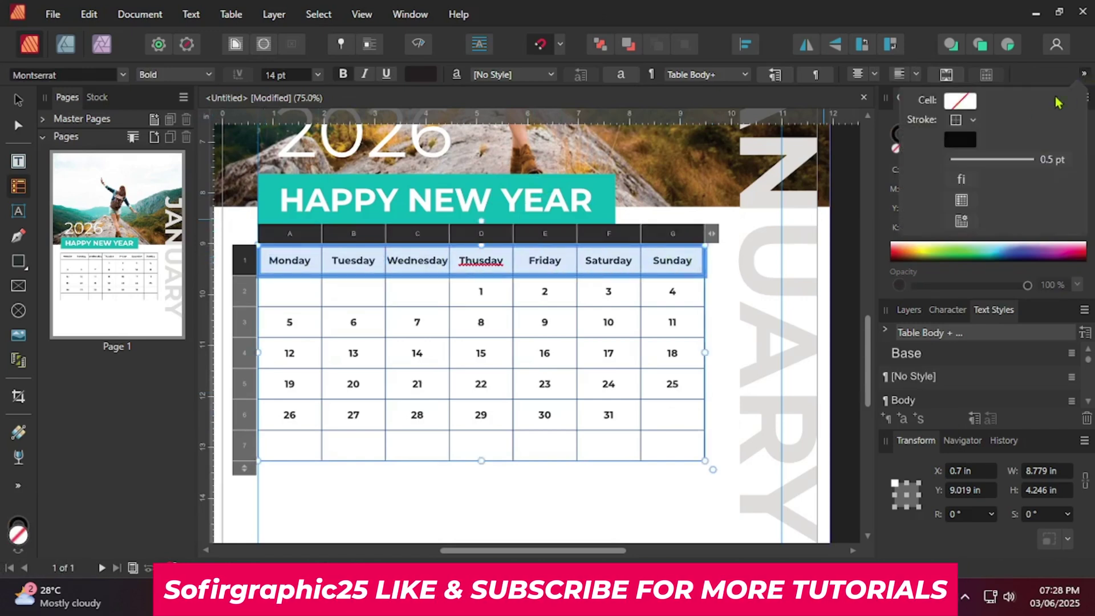
click(974, 121)
click(976, 138)
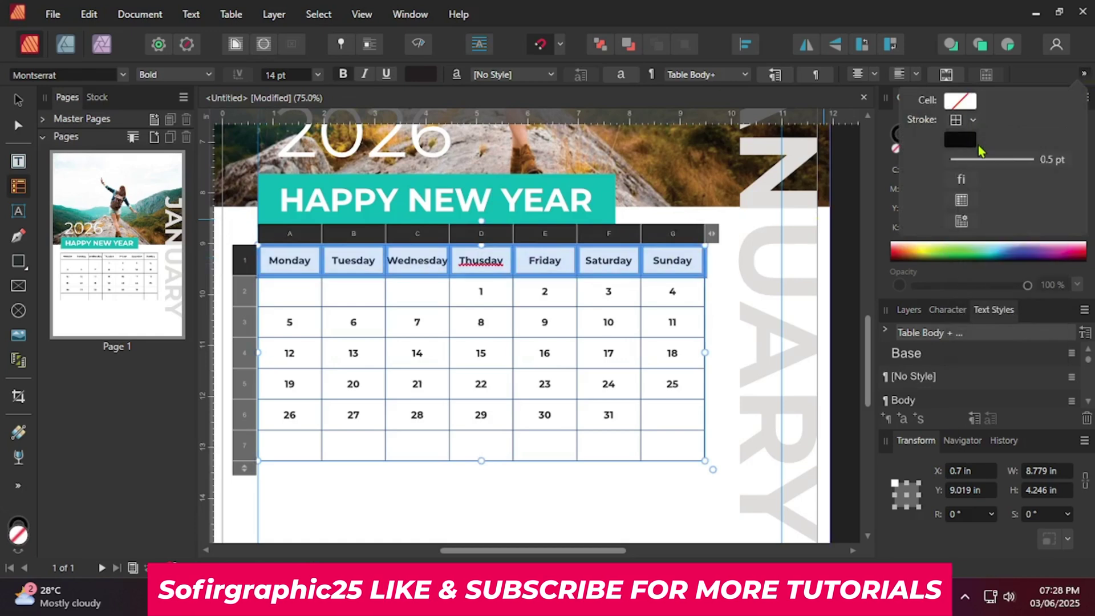
click(969, 147)
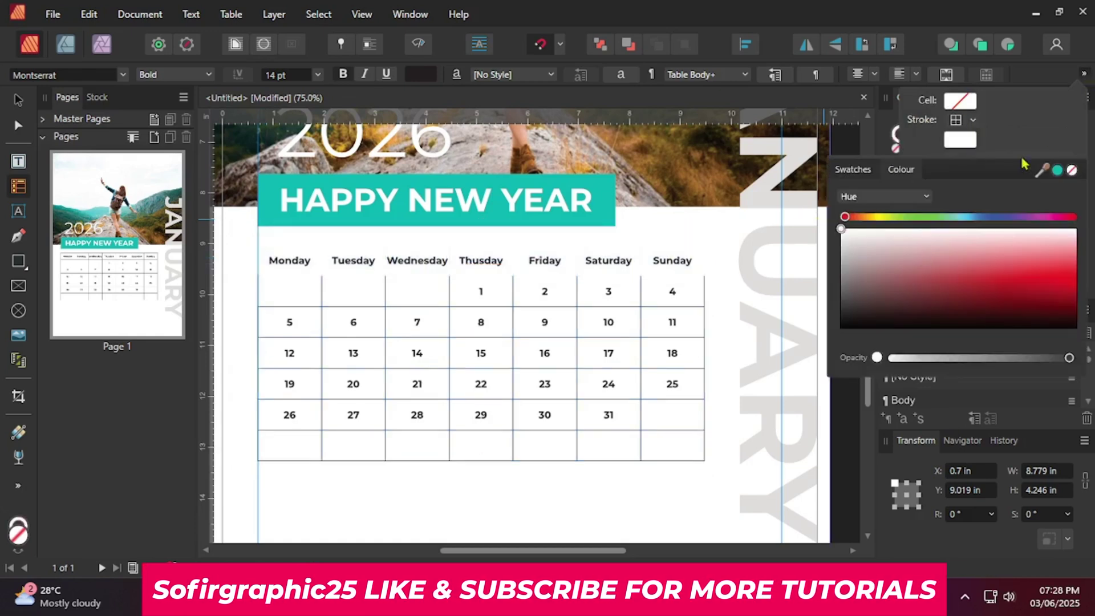
Set the border width of the weekday heading cells to 5 pt.
click(1083, 74)
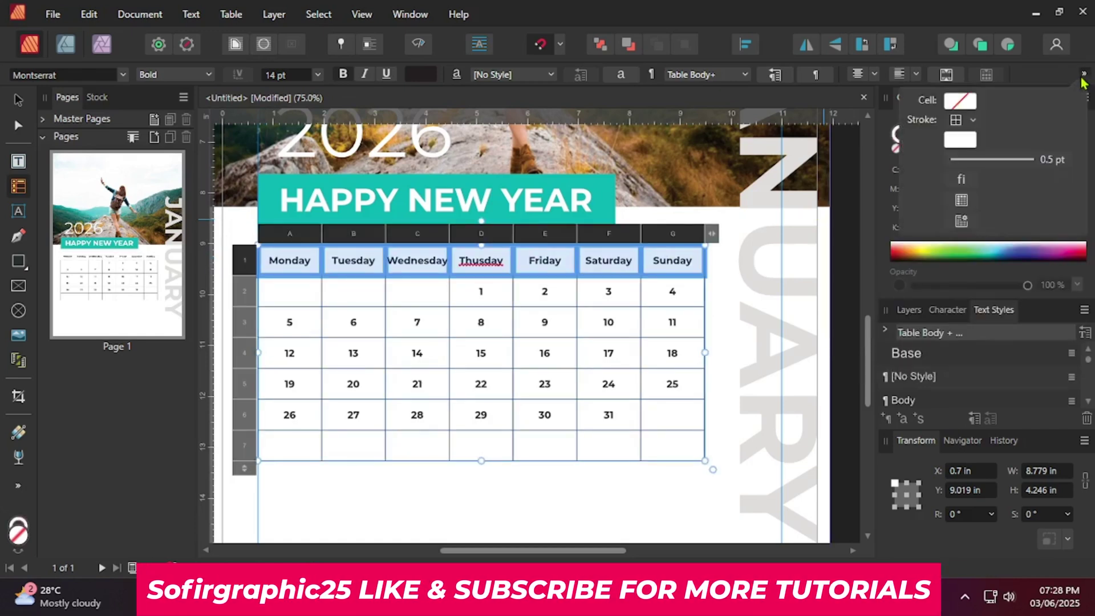
click(1029, 162)
click(1071, 215)
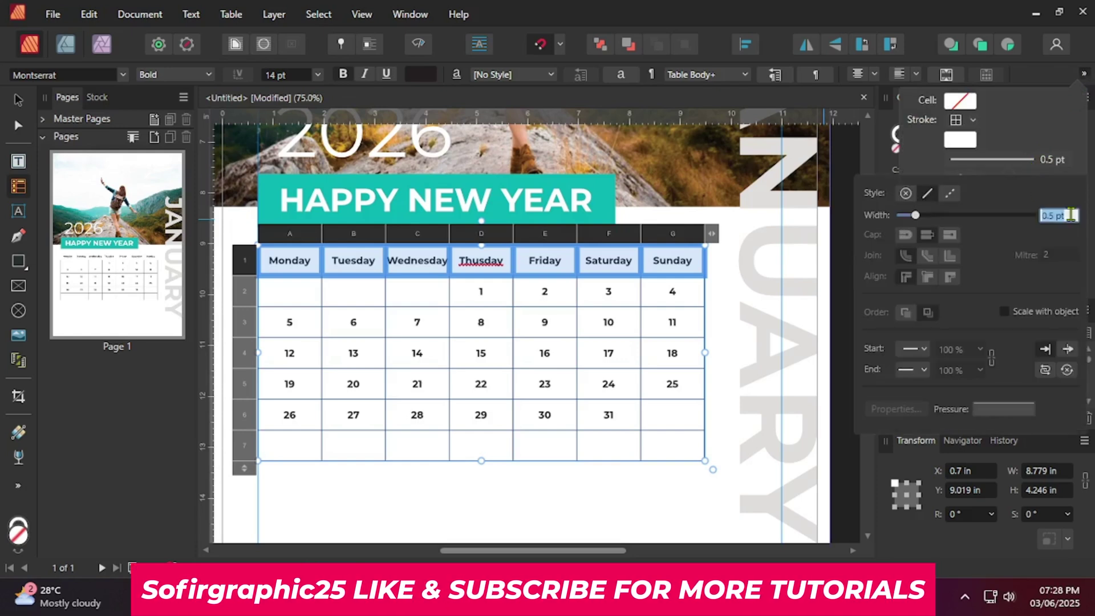
text(5)
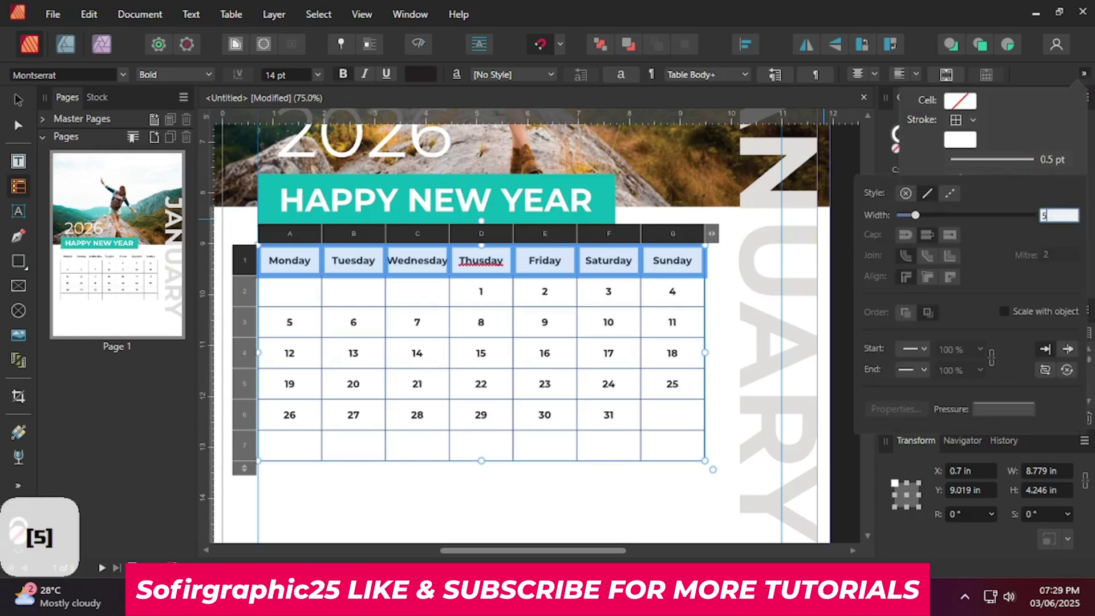
key(Return)
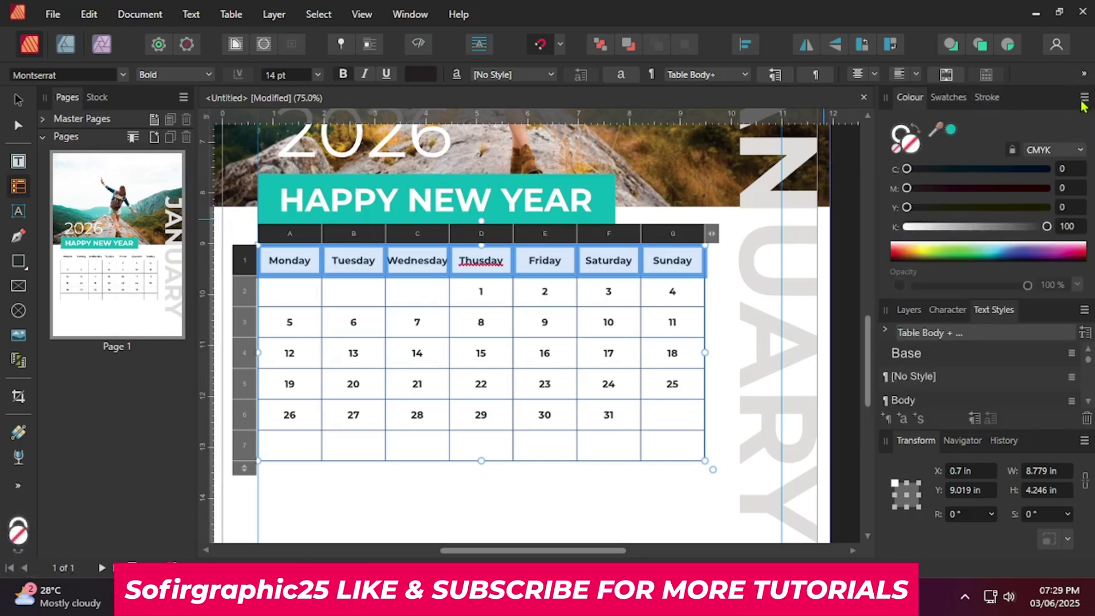
Fill the weekday heading cells with the teal colour previously picked from the design.
click(1084, 74)
click(968, 101)
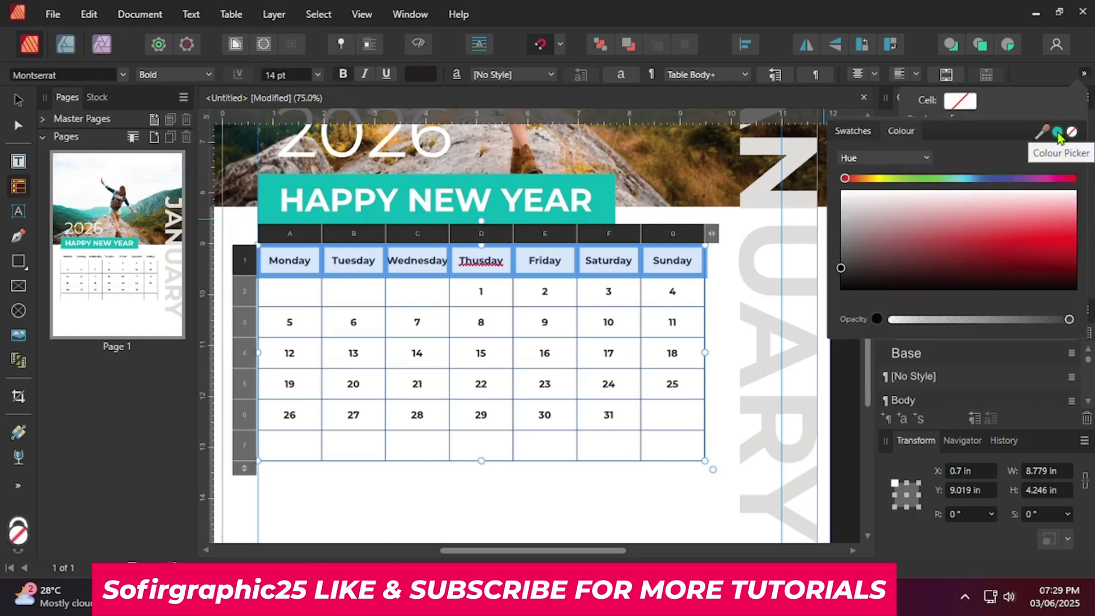
click(1058, 133)
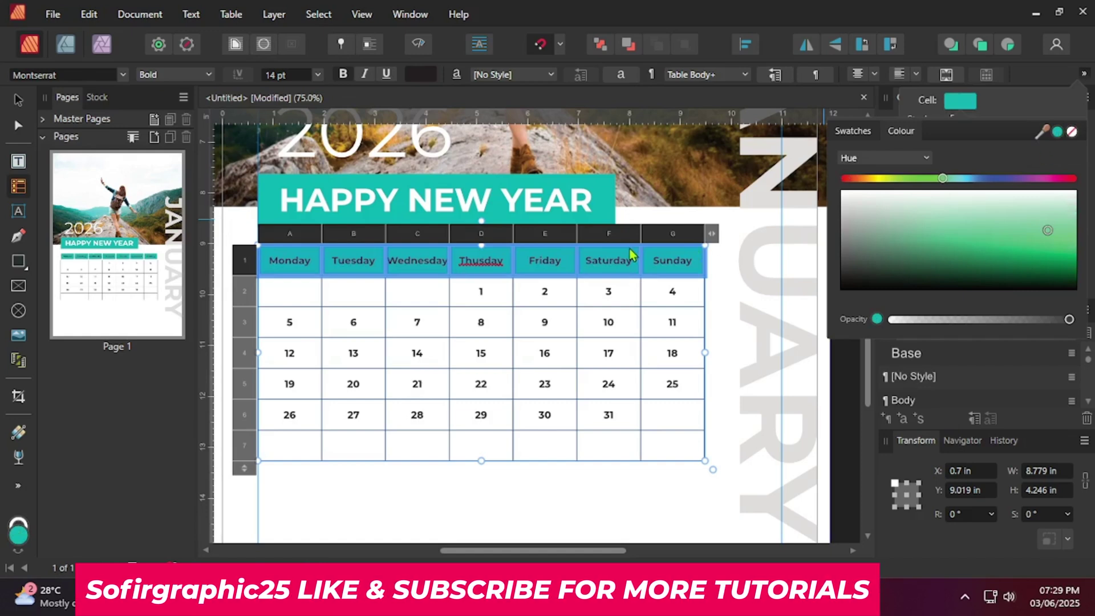
Change the fill of the Monday to Friday heading cells to dark grey.
click(571, 262)
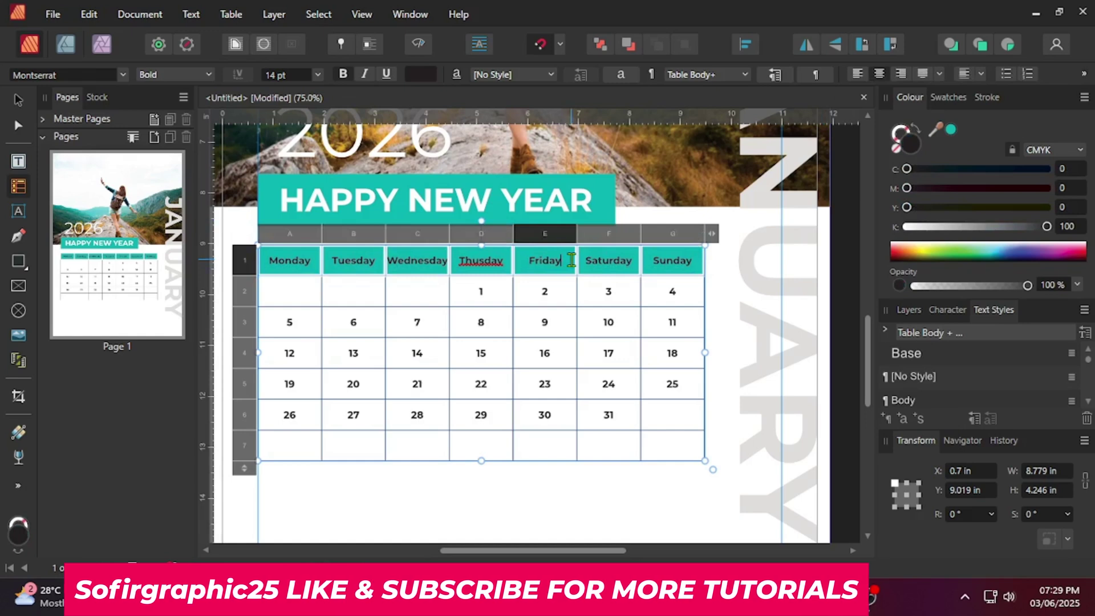
drag(570, 260, 270, 253)
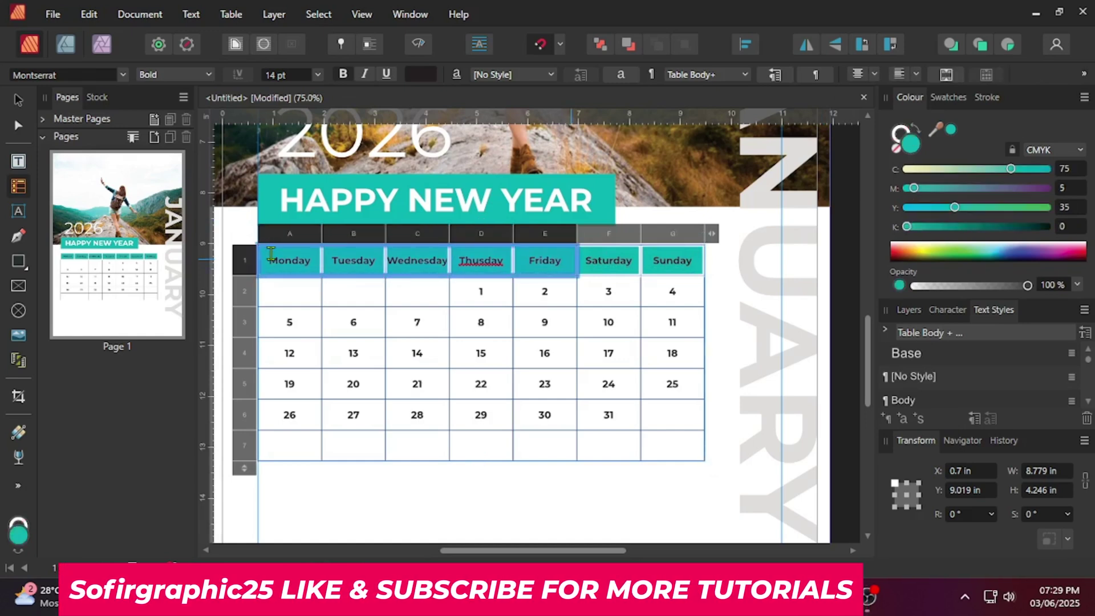
click(1084, 74)
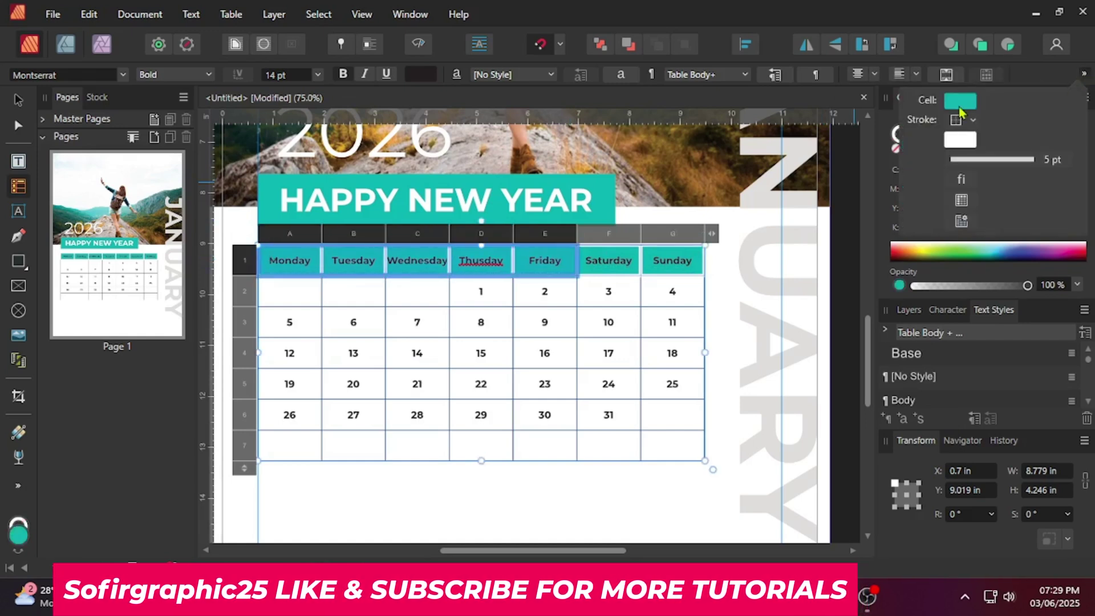
click(960, 102)
drag(897, 242, 820, 275)
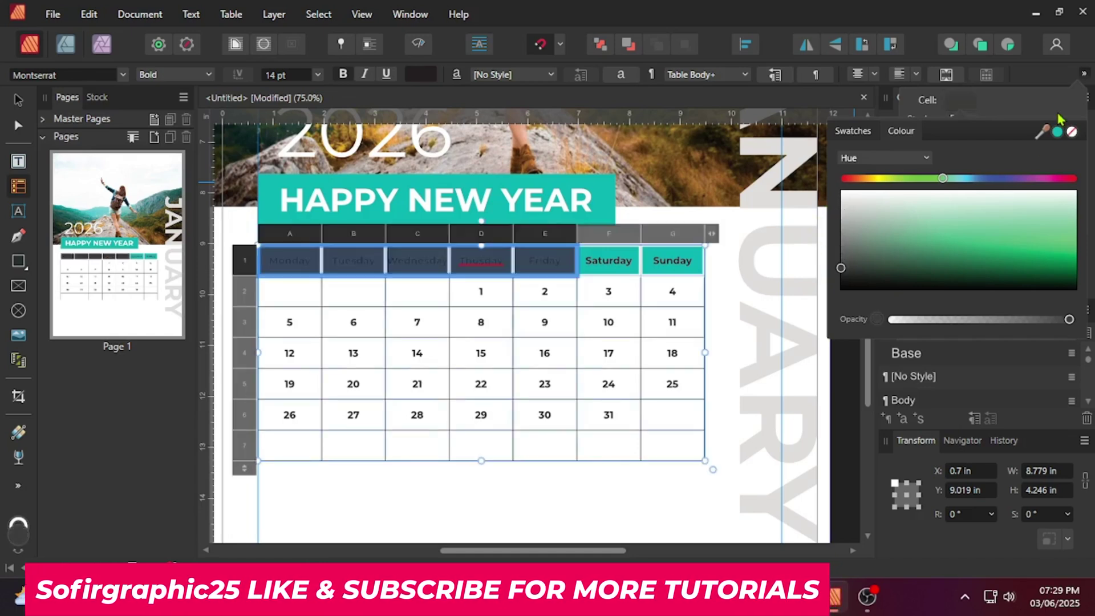
Change the text colour of the weekday headings from Monday to Sunday to white.
click(17, 101)
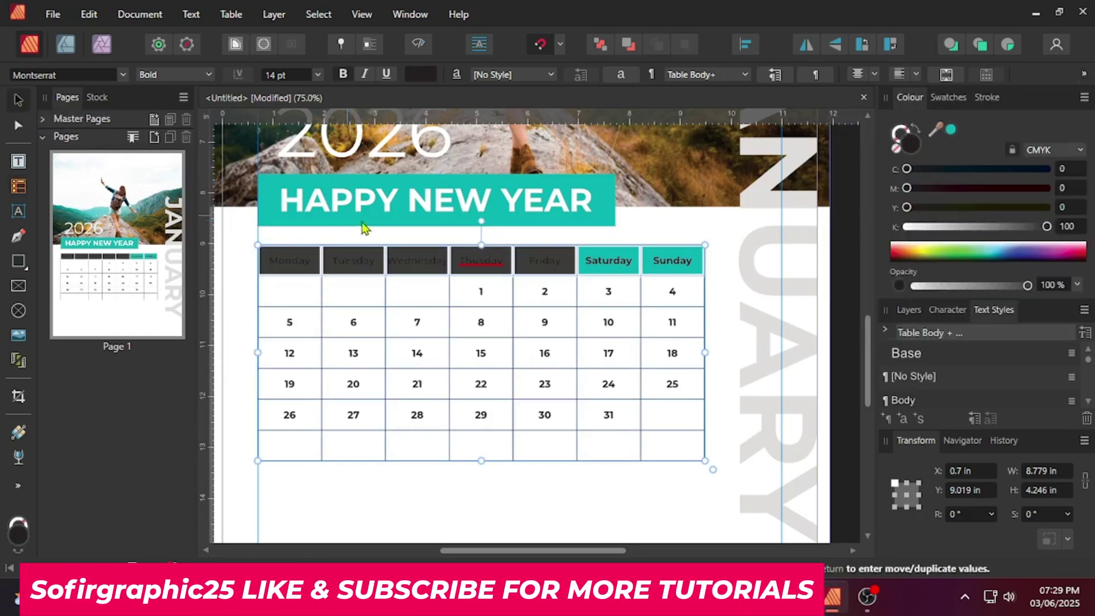
double_click(315, 262)
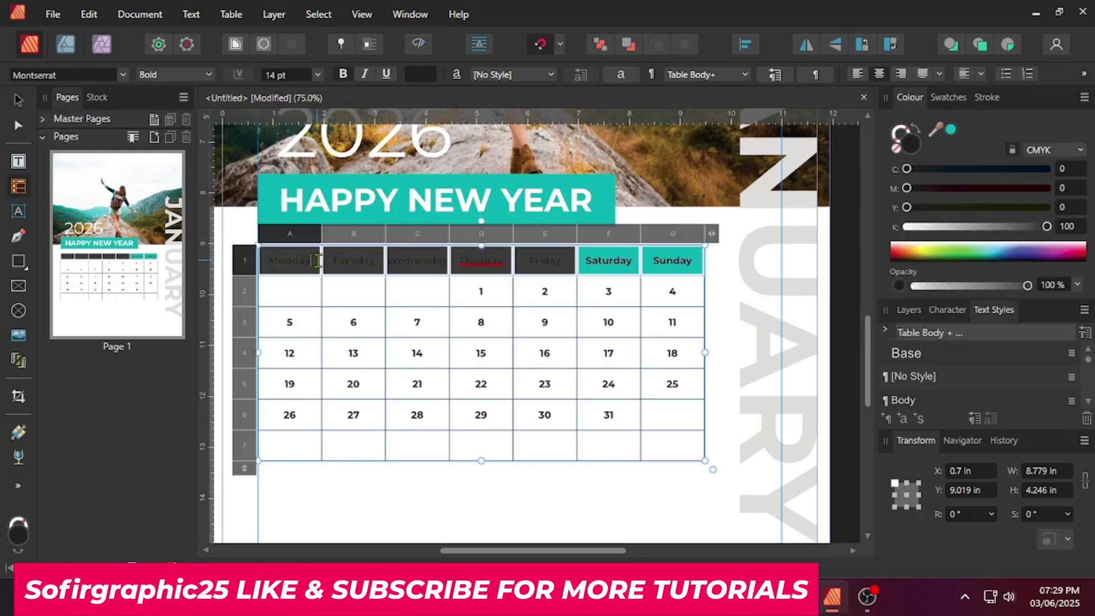
drag(317, 261, 262, 260)
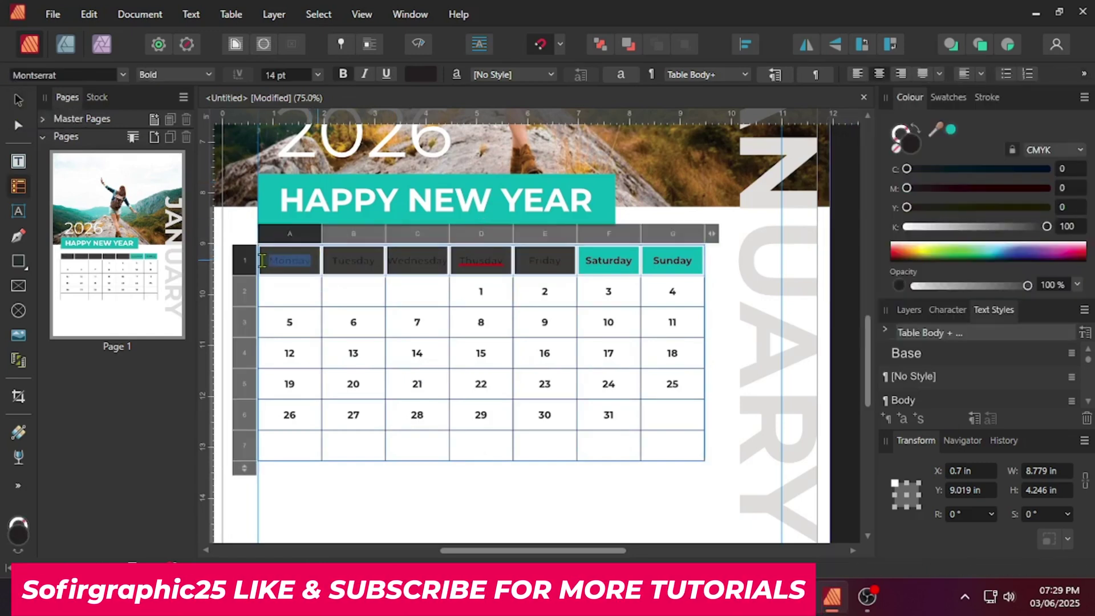
click(421, 74)
drag(386, 191, 304, 164)
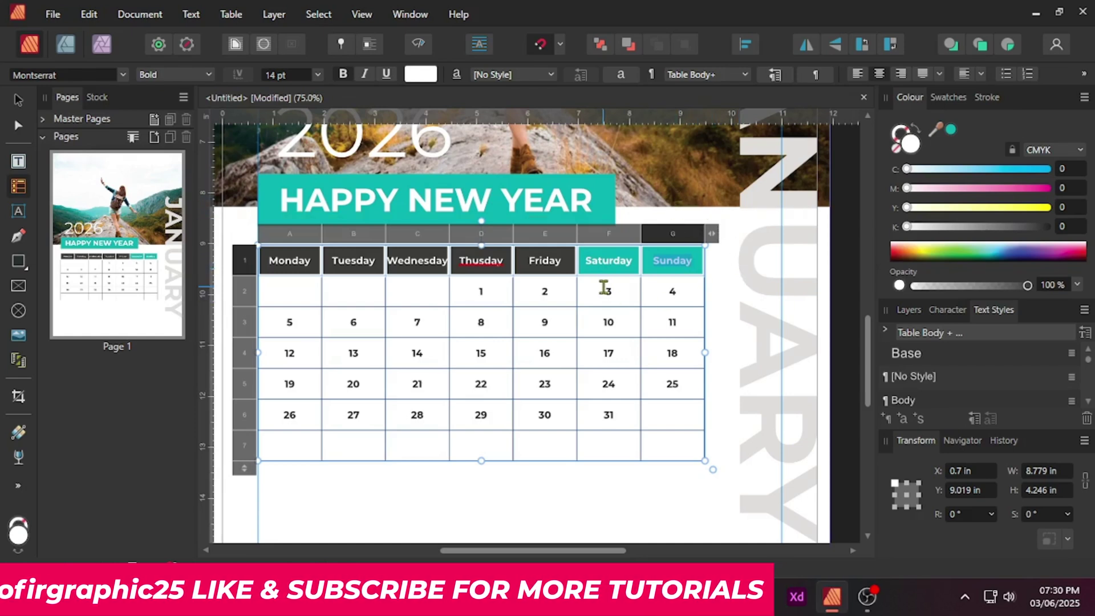
Colour the Saturday and Sunday dates in rows 2 to 7 with the picked teal.
drag(600, 289, 673, 435)
click(419, 75)
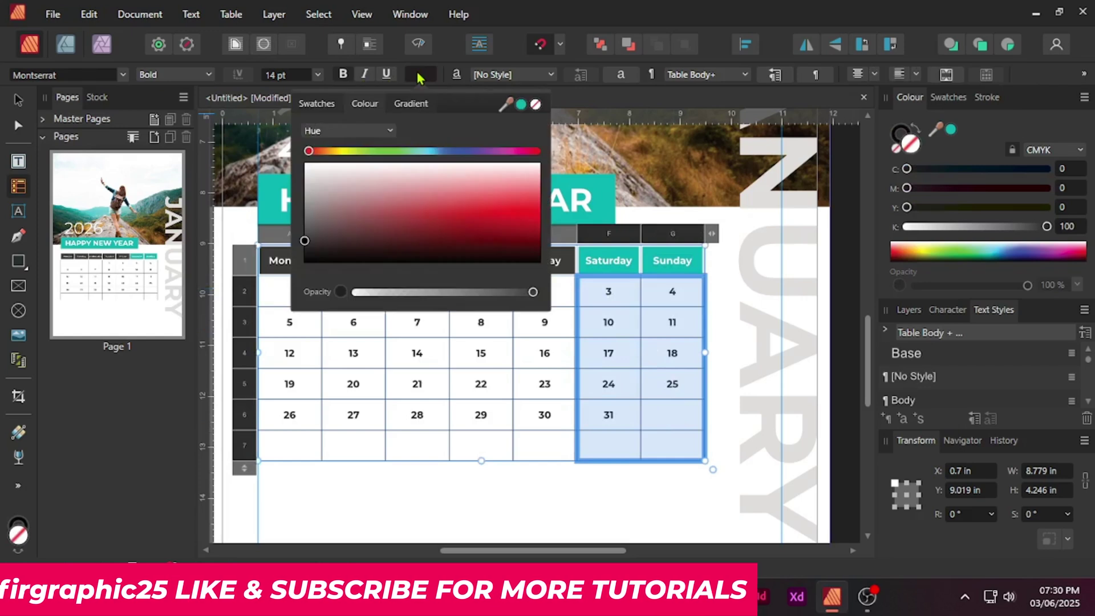
click(521, 107)
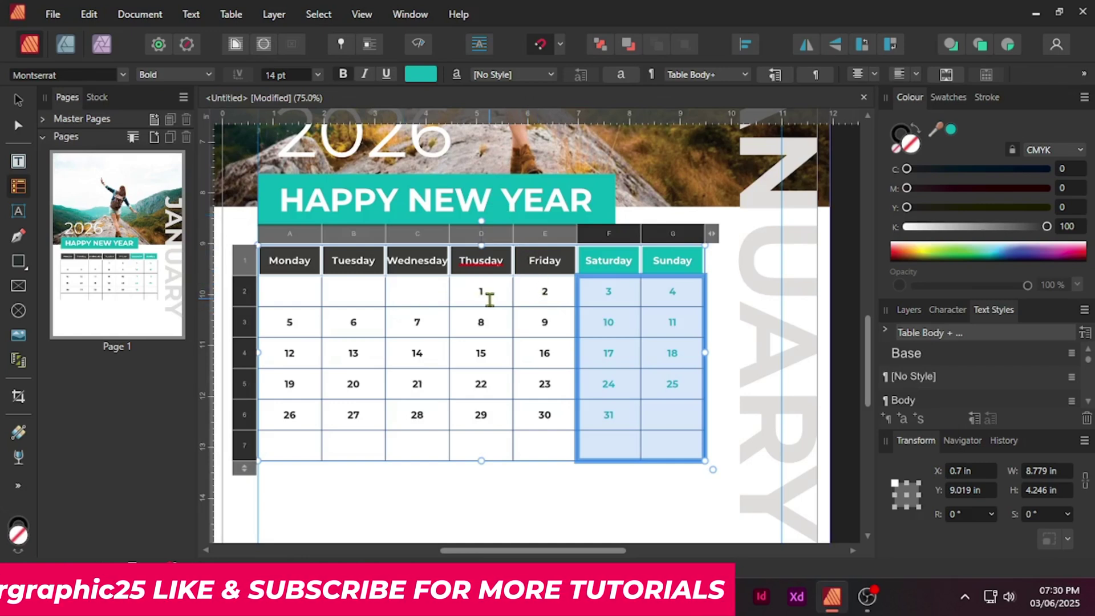
Apply a white stroke to all borders of the date cells in rows 2 to 7.
click(464, 293)
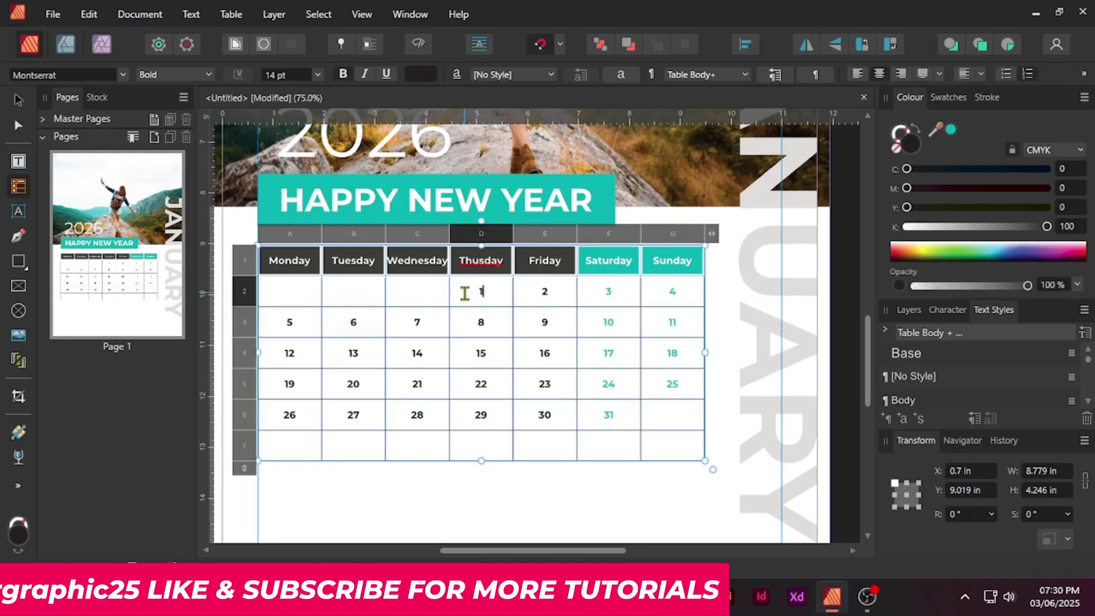
drag(300, 289, 648, 445)
click(1083, 74)
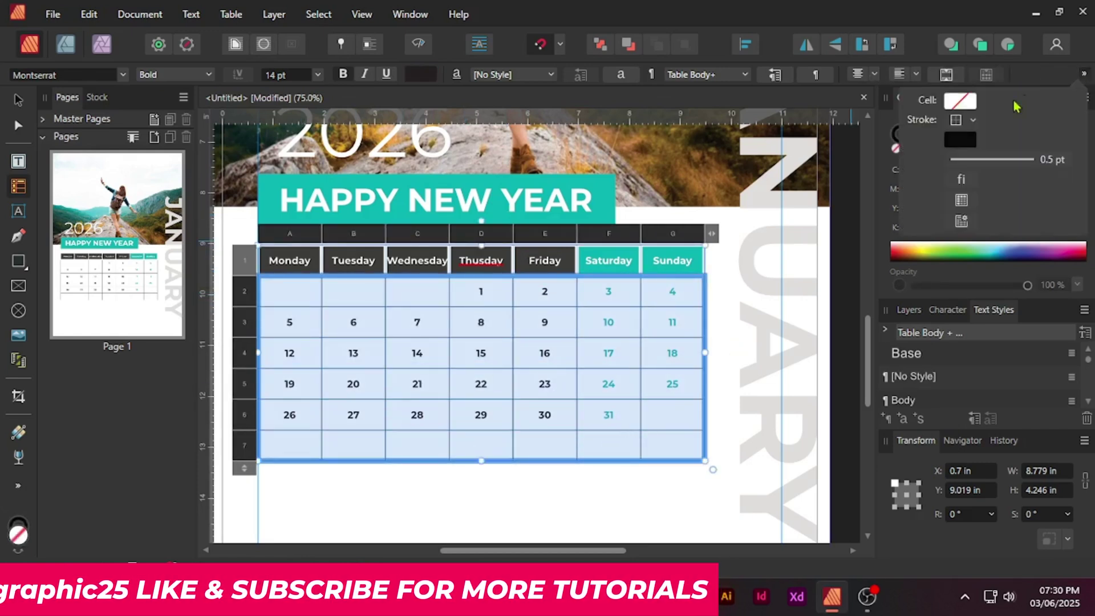
click(973, 120)
click(974, 143)
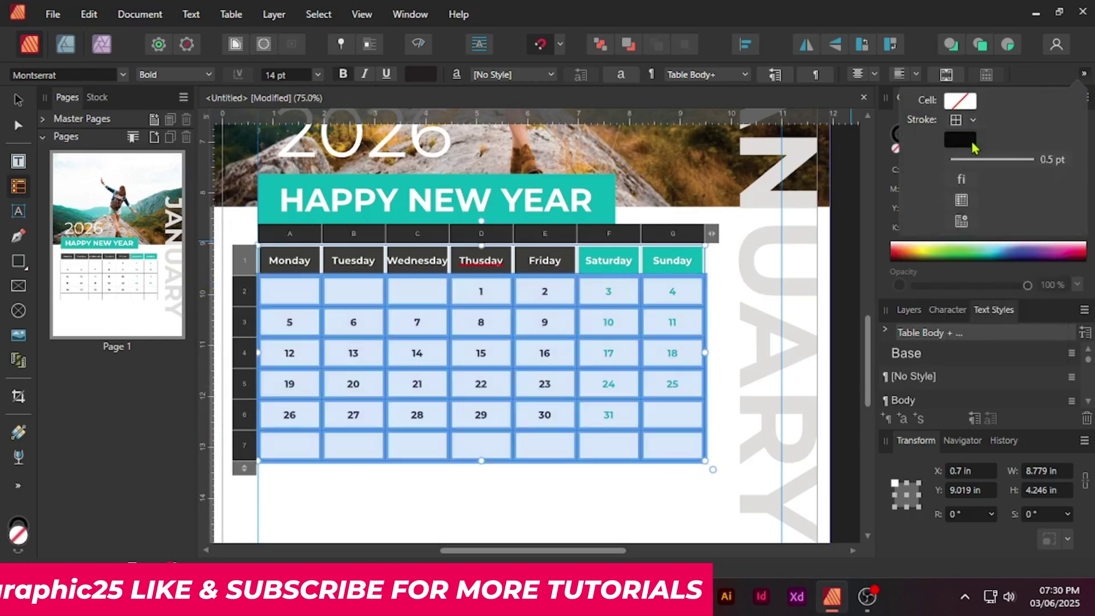
click(969, 141)
drag(877, 244, 793, 194)
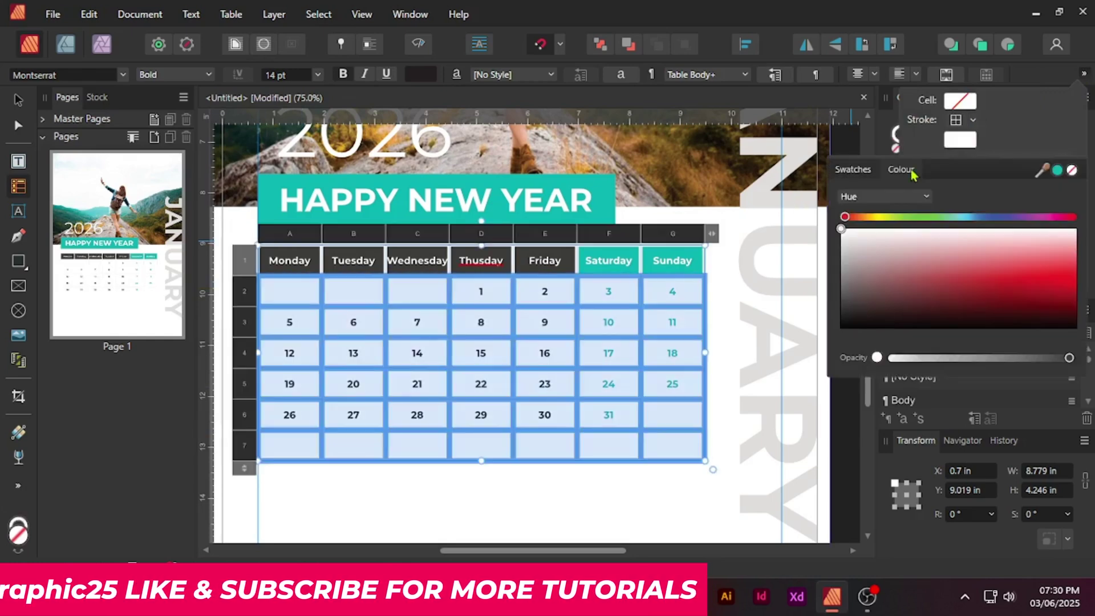
click(1016, 122)
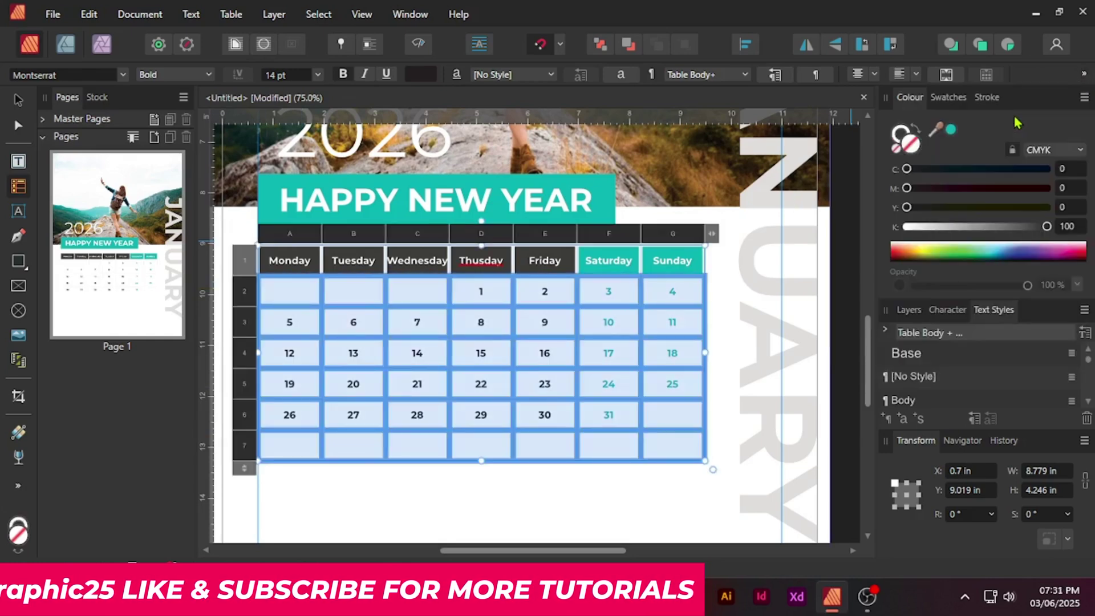
Fill the date cells in rows 2 to 7 with very light grey, about C4 M4 Y3 K0.
click(1084, 76)
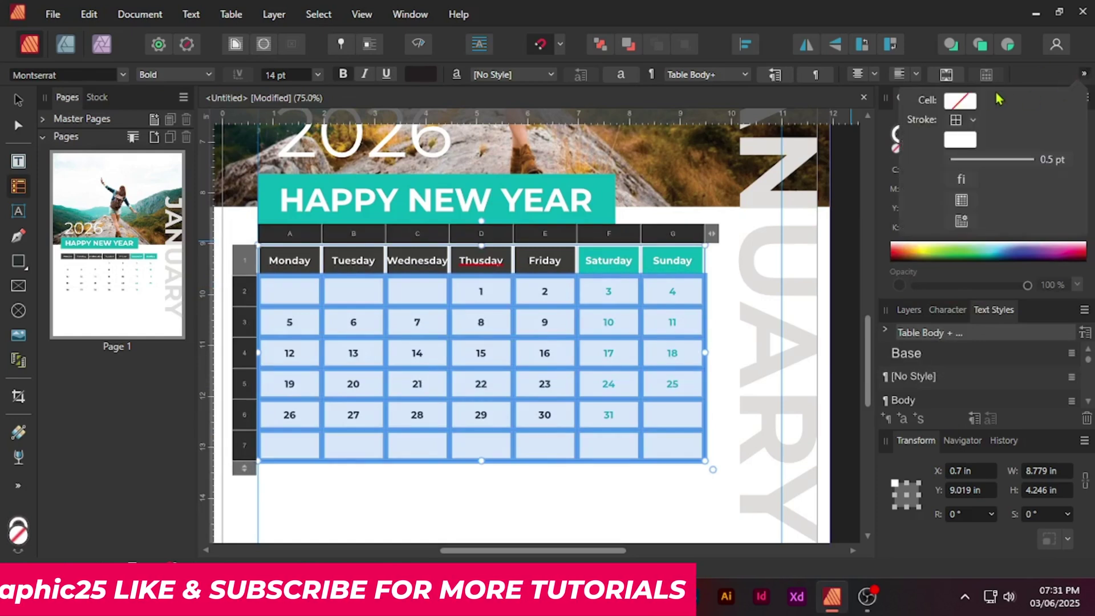
click(960, 102)
drag(884, 215, 843, 200)
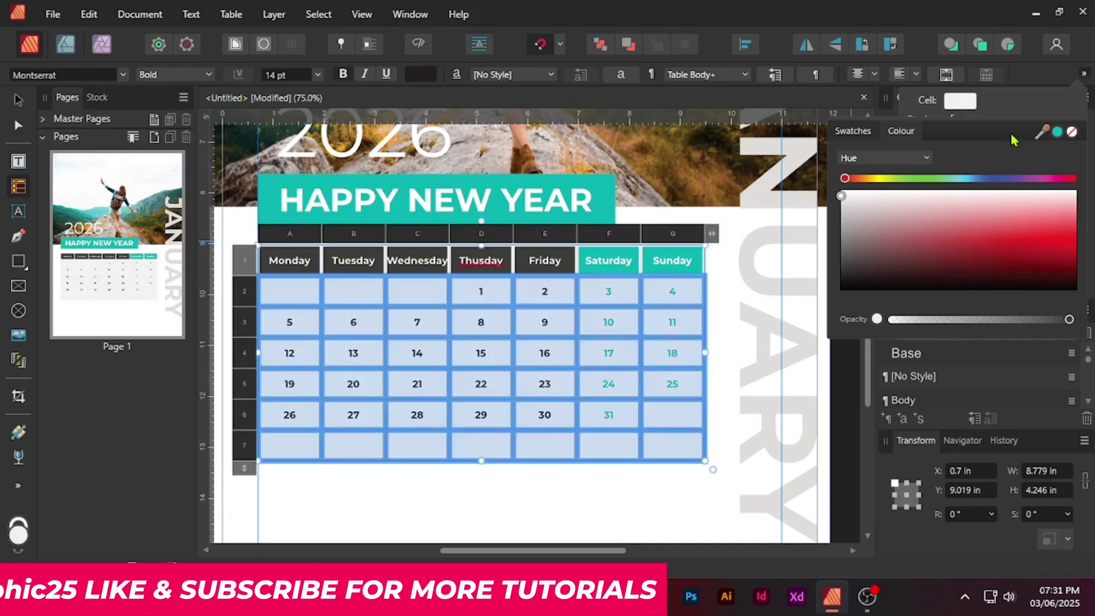
Set the border width of the date cells to 5 pt and deselect the table.
click(1085, 74)
click(1048, 162)
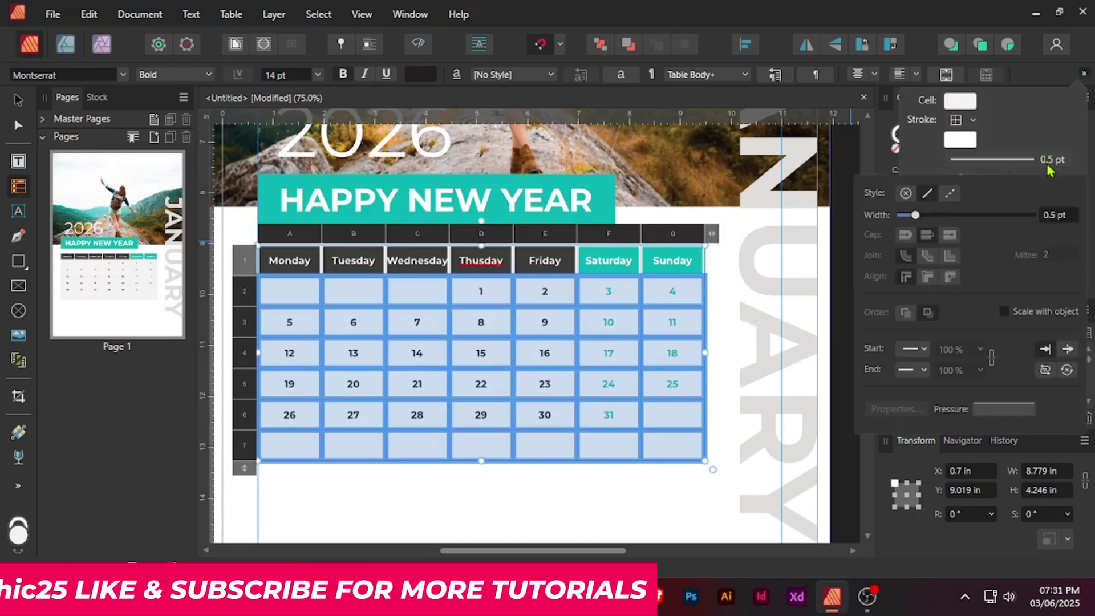
click(1067, 217)
text(5)
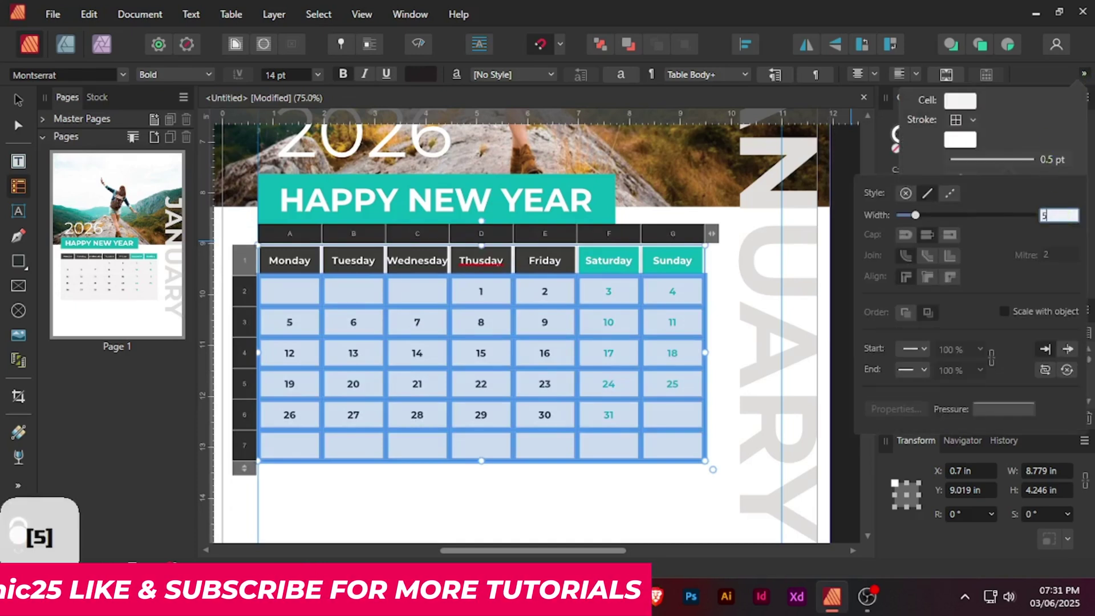
key(Return)
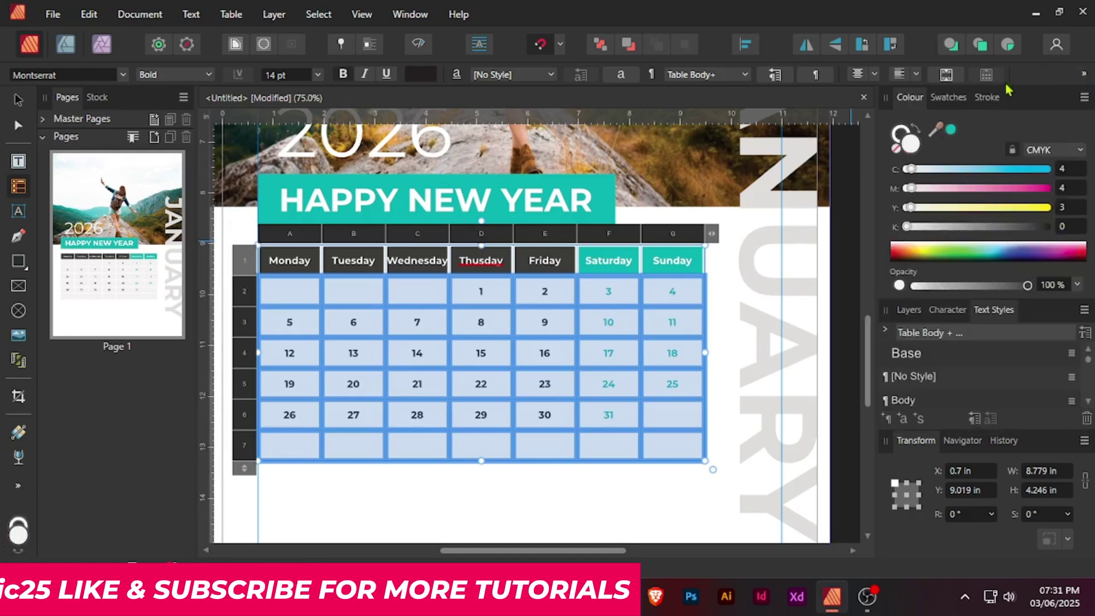
click(18, 101)
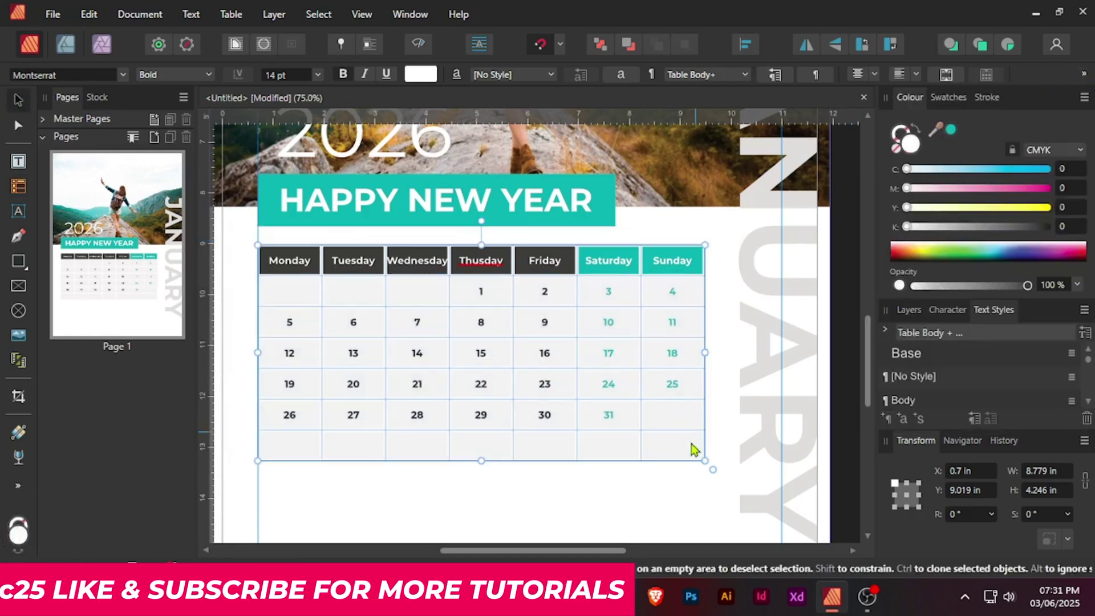
click(695, 491)
Draw a straight horizontal line about 8.08 in long below the calendar table with the Pen tool.
scroll(694, 487, down, 1)
scroll(691, 471, down, 2)
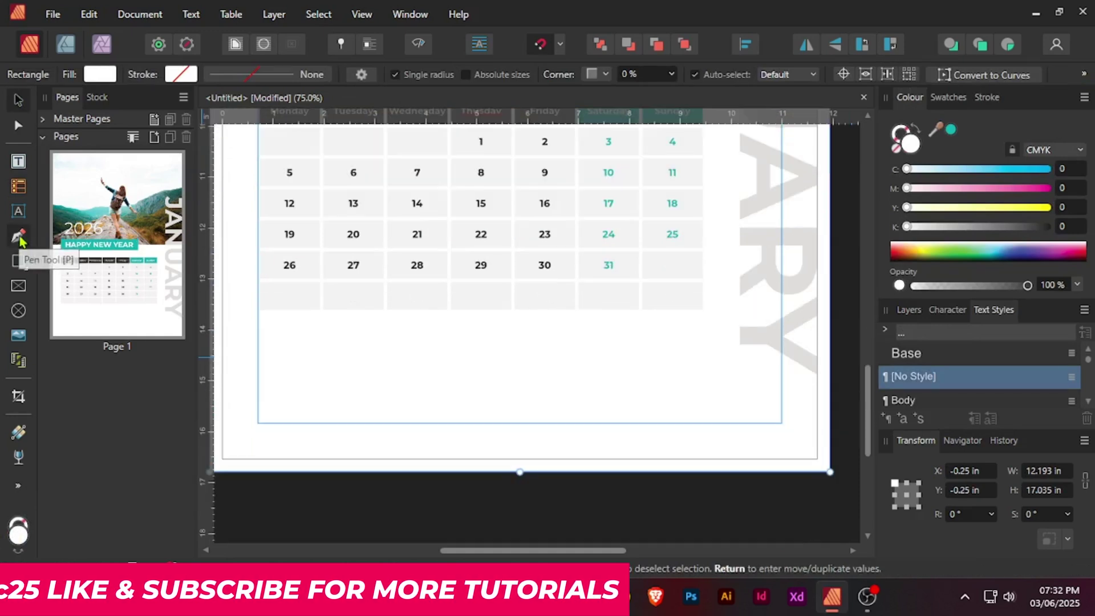
click(19, 237)
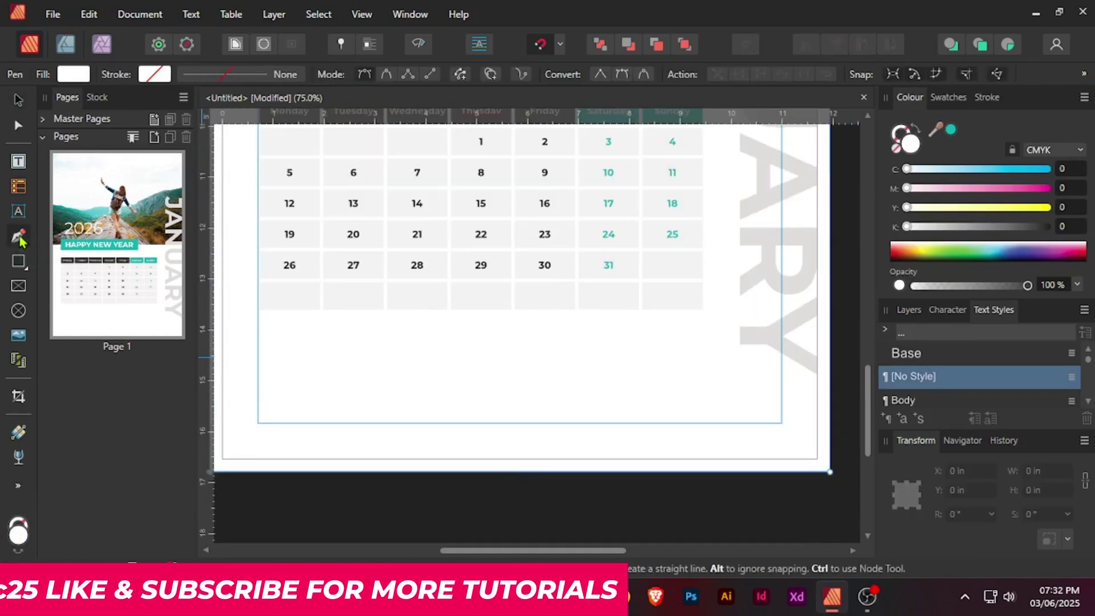
click(293, 342)
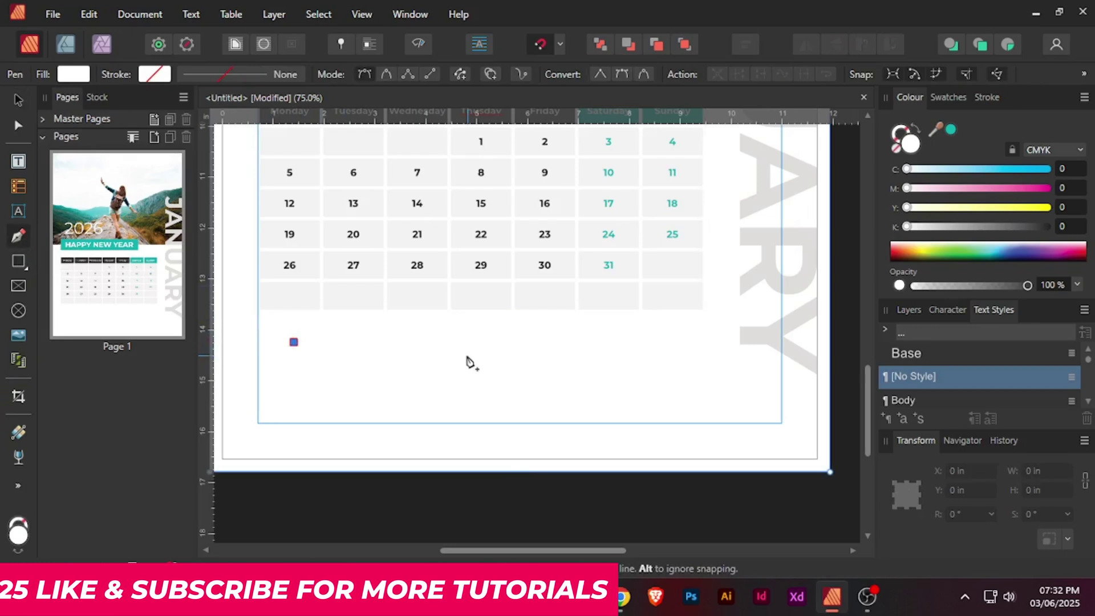
shift+click(705, 358)
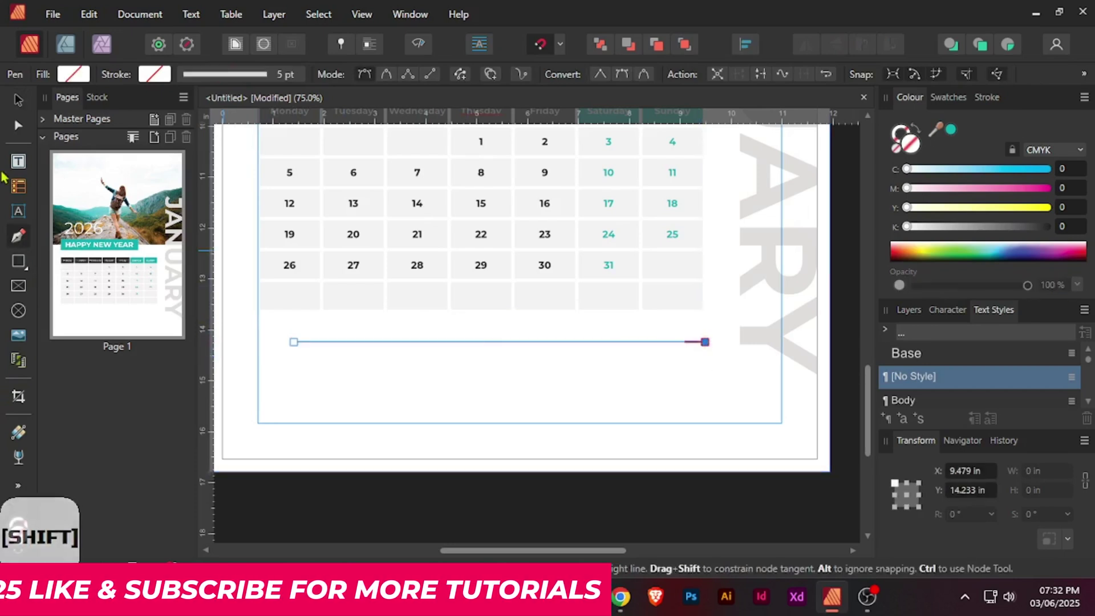
Give the line below the table a light grey stroke with a width of 1 pt.
click(151, 76)
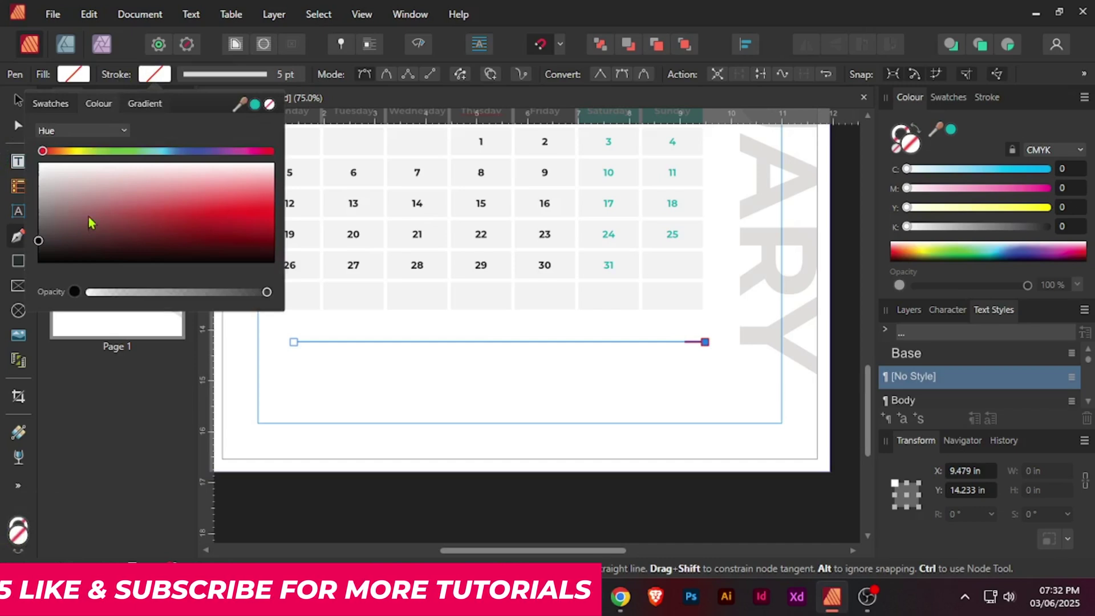
click(40, 237)
drag(33, 243, 31, 200)
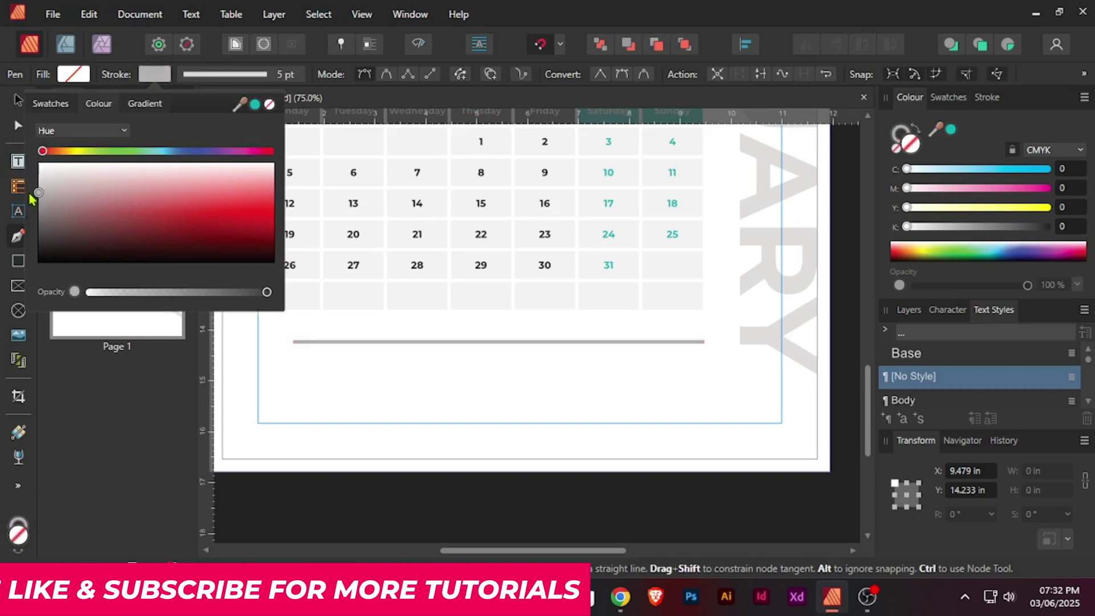
click(284, 79)
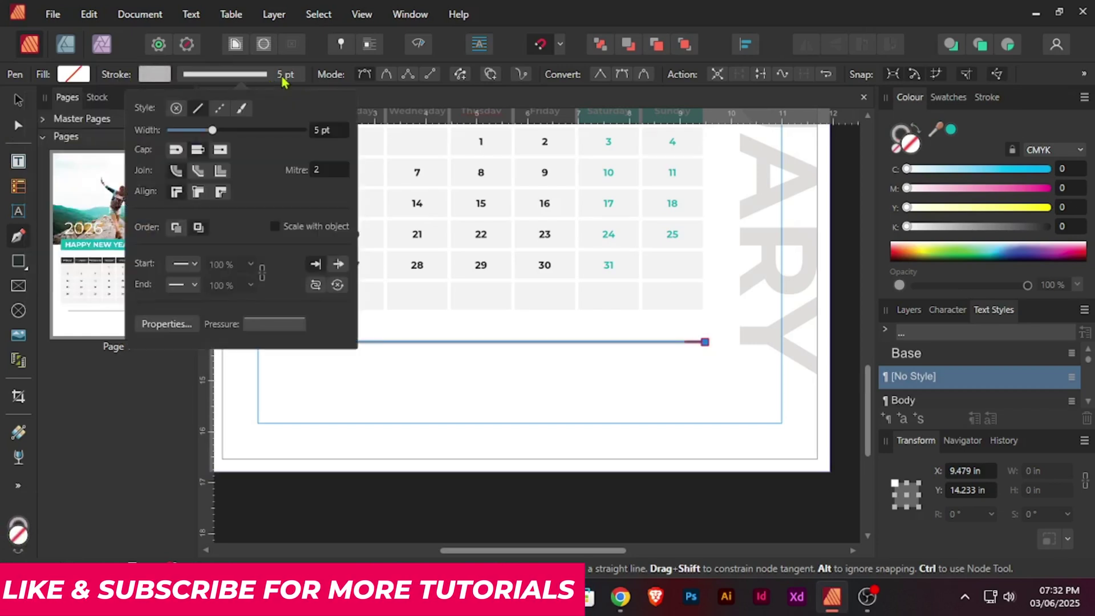
click(332, 131)
scroll(332, 131, down, 4)
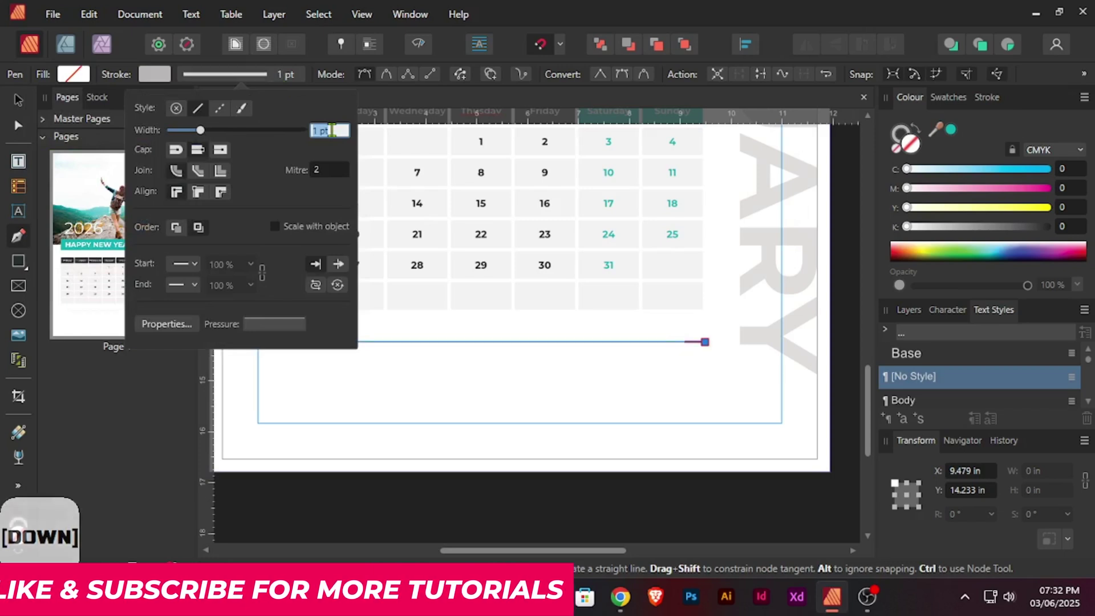
click(18, 101)
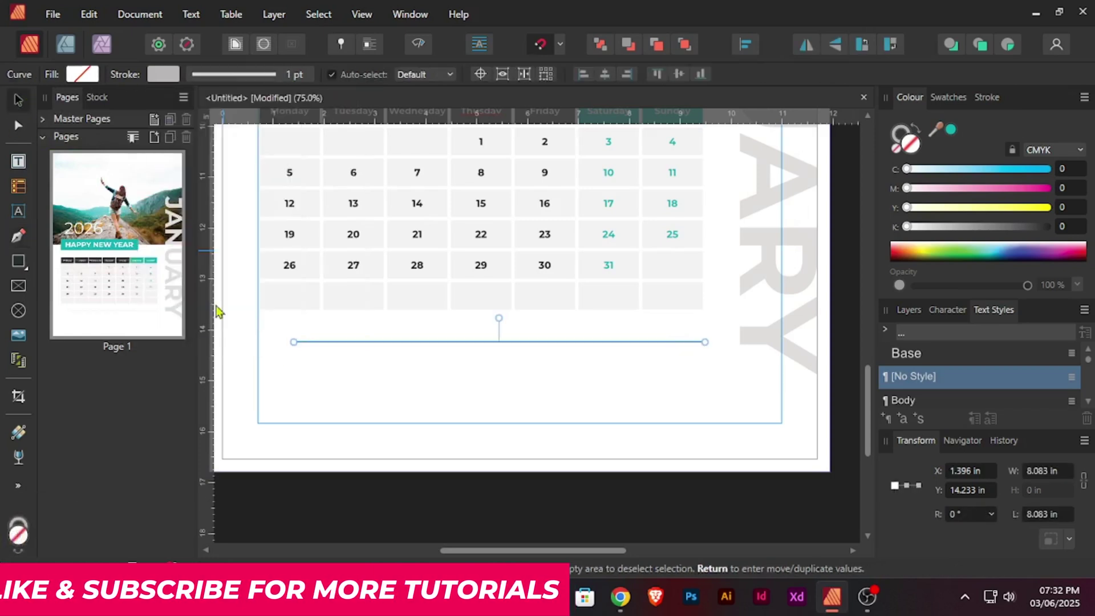
Copy the grey line downwards to make evenly spaced note lines below the table.
click(321, 379)
click(455, 343)
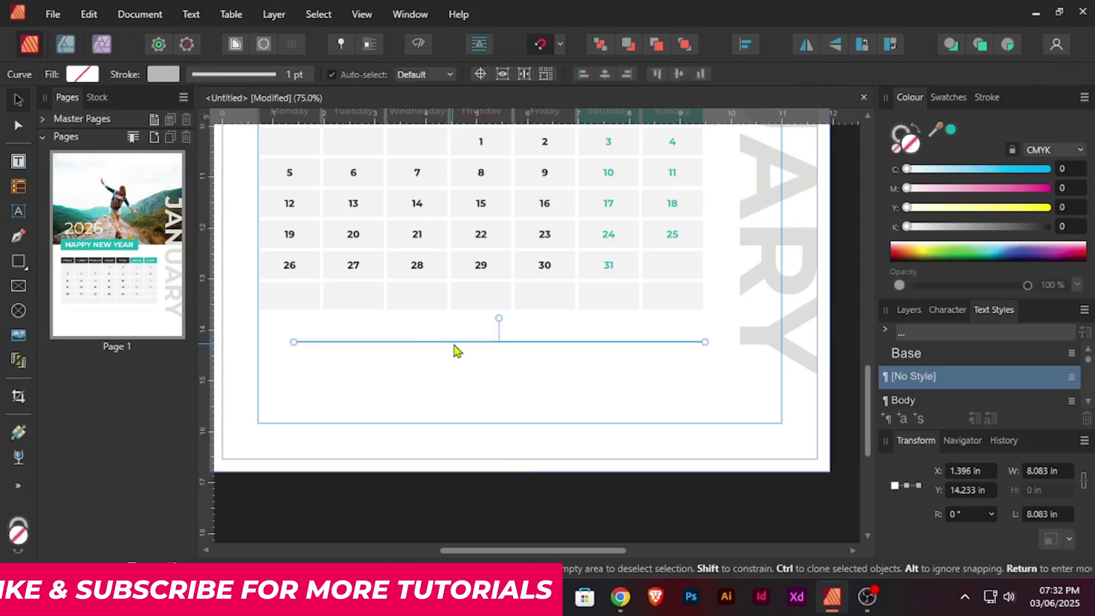
drag(461, 350, 459, 384)
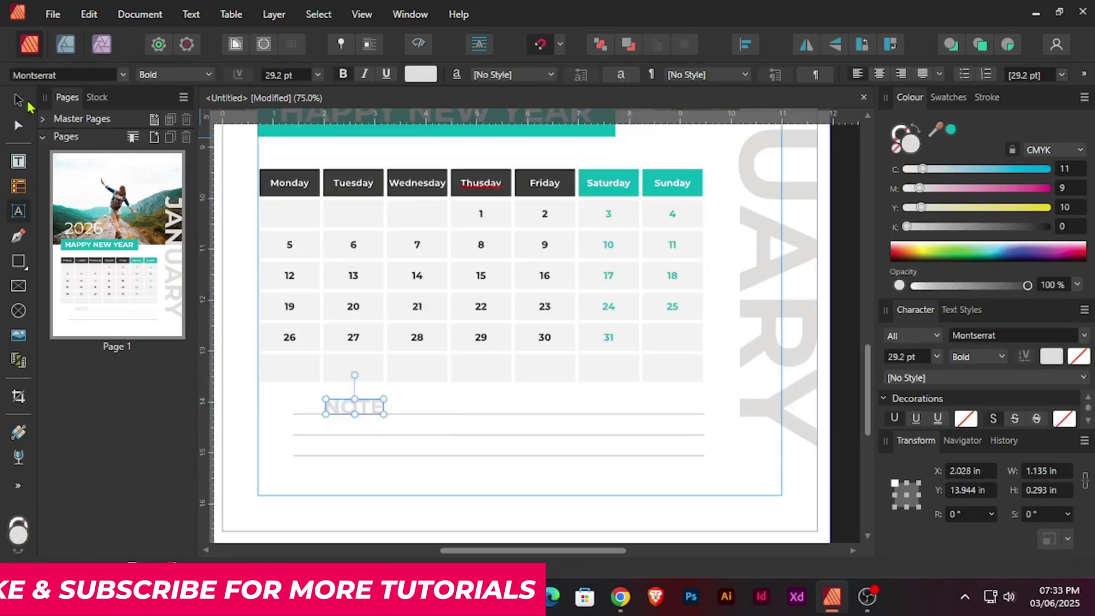
Move the NOTE text to the left page margin at X 0.7 in, just below the calendar table.
key(v)
scroll(443, 413, down, 2)
scroll(443, 413, down, 1)
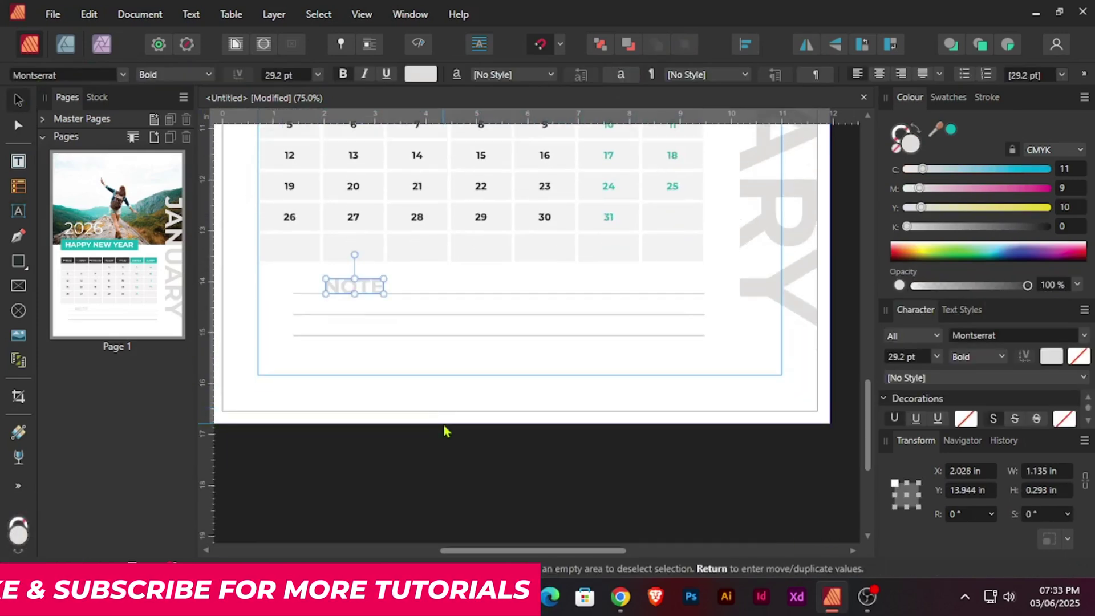
click(419, 335)
click(376, 289)
drag(377, 290, 308, 284)
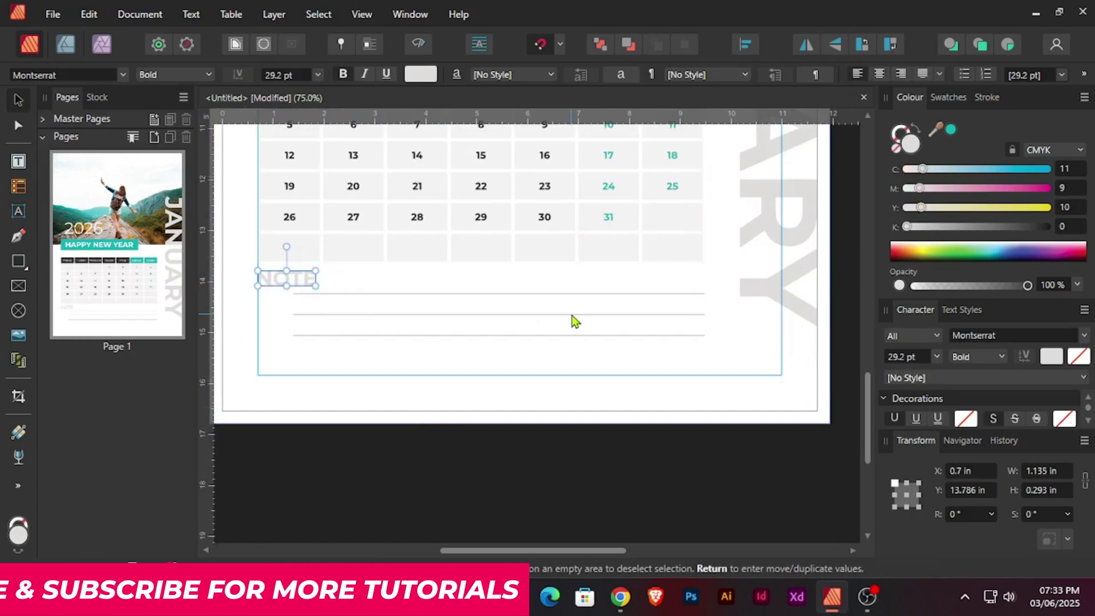
Change the NOTE text colour to the teal previously picked from the design.
scroll(574, 320, up, 2)
scroll(574, 320, down, 1)
scroll(574, 320, up, 3)
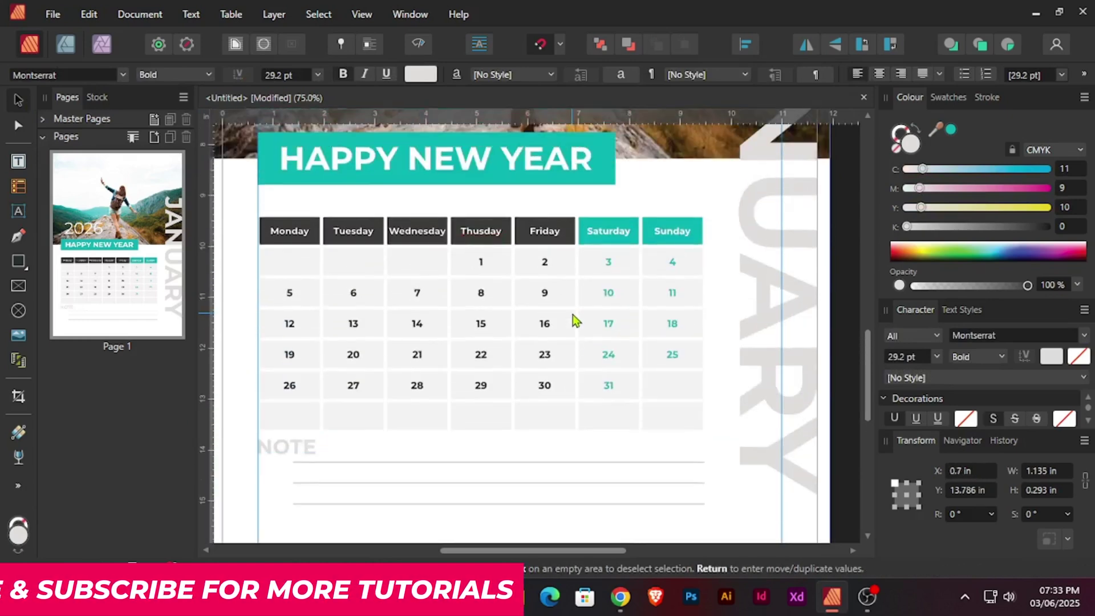
click(433, 79)
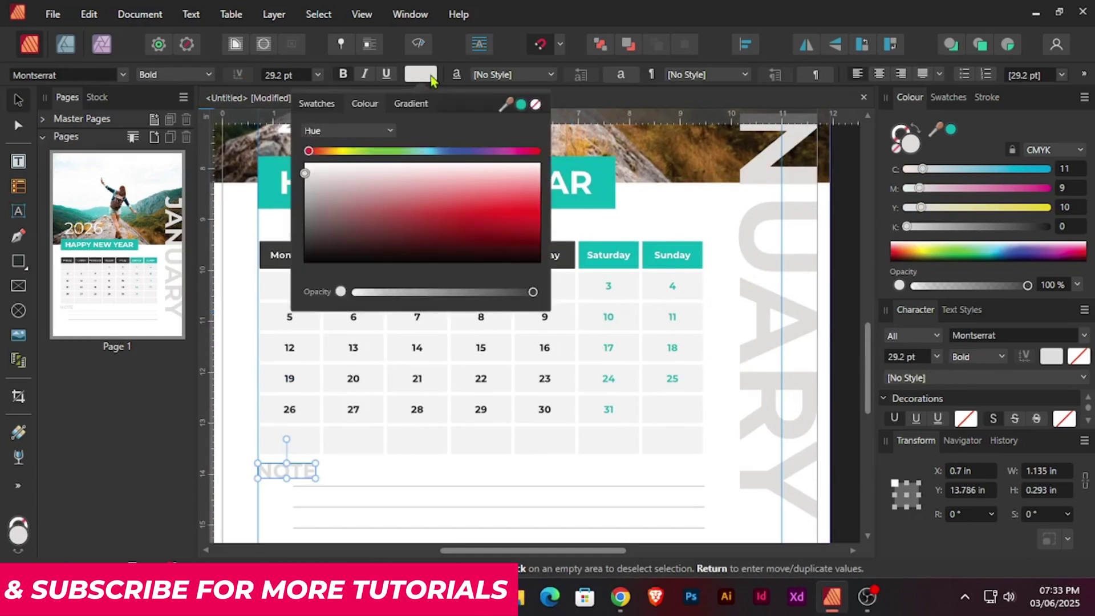
click(521, 108)
scroll(508, 344, down, 2)
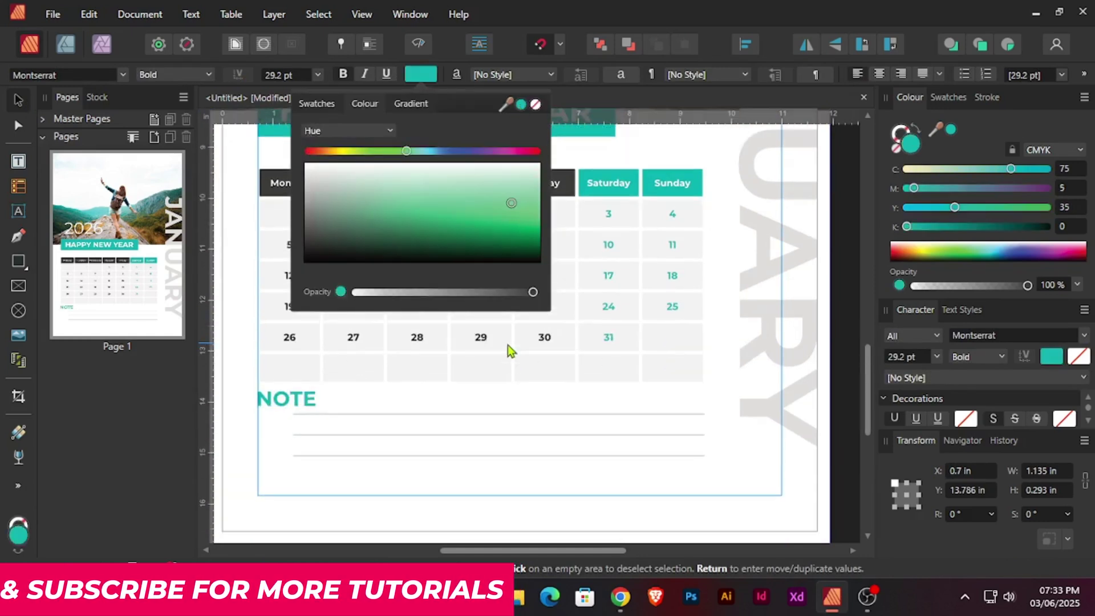
click(478, 408)
Scale the NOTE heading down slightly, keeping it at the left margin above the note lines.
scroll(477, 407, down, 3)
click(310, 253)
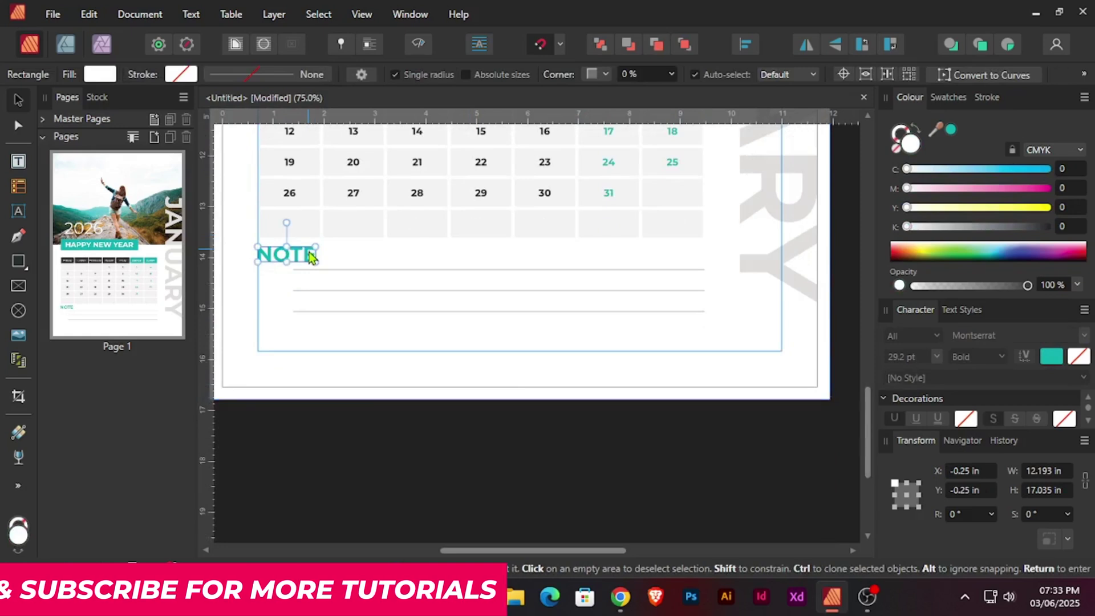
scroll(346, 266, up, 3)
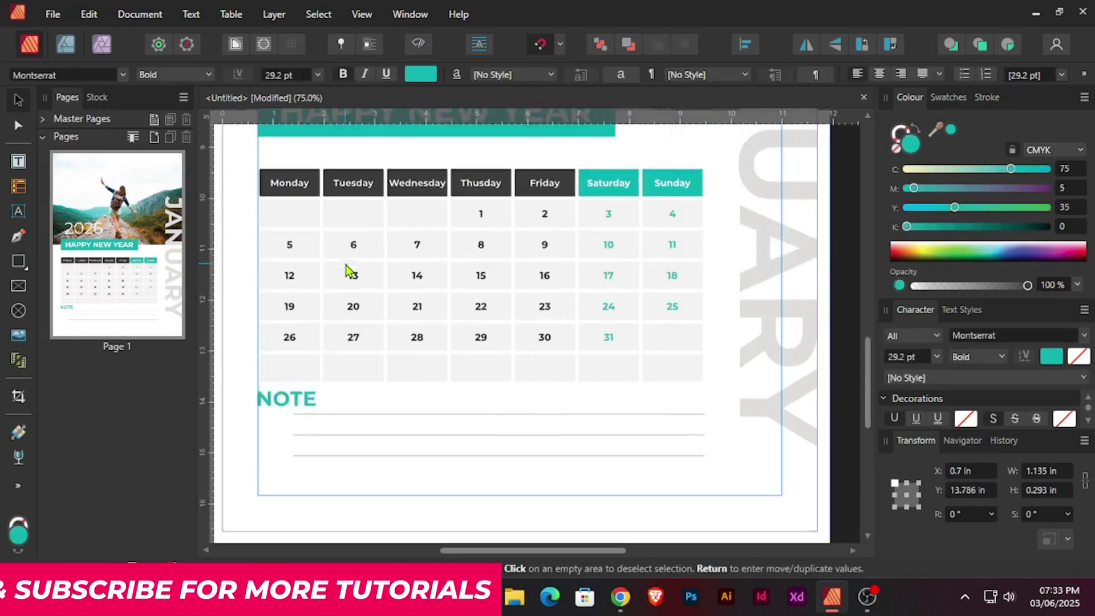
drag(317, 367, 301, 365)
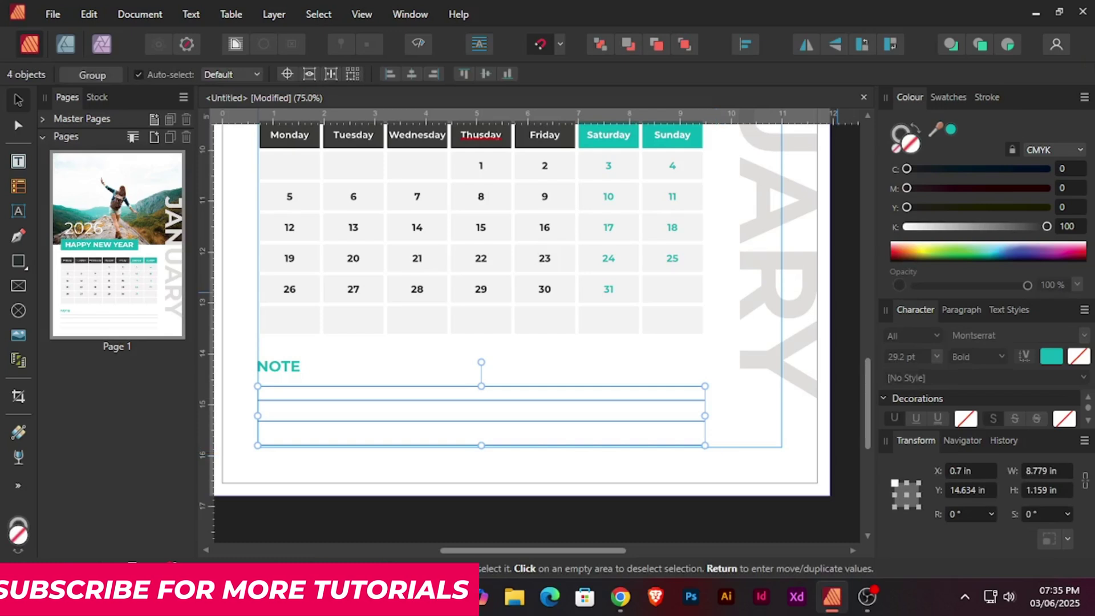
Distribute the four note lines evenly in the vertical direction within their selection bounds and deselect them.
click(747, 45)
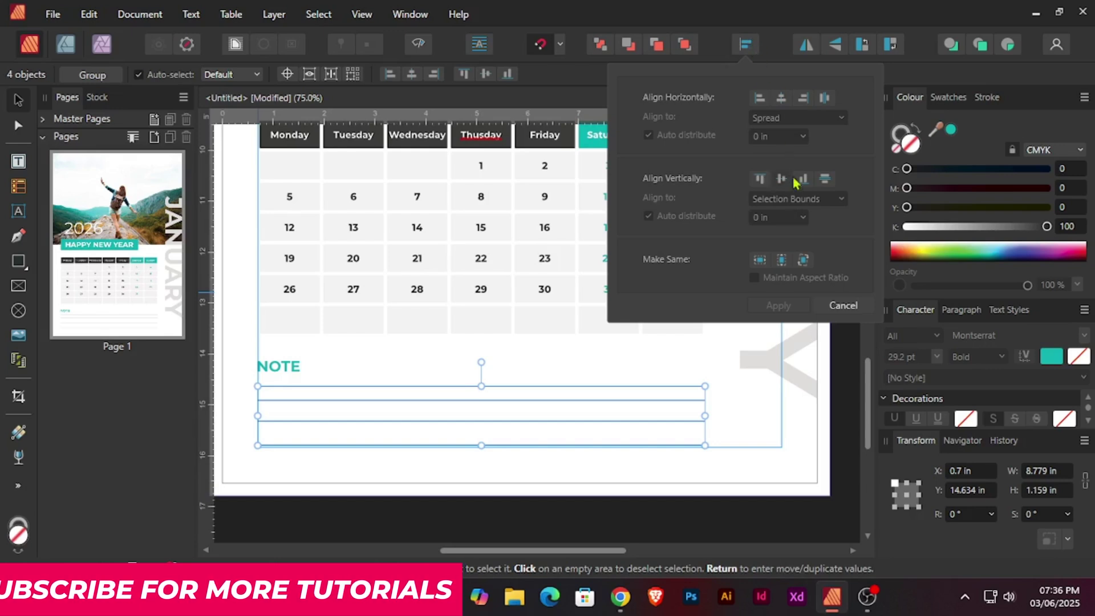
click(825, 179)
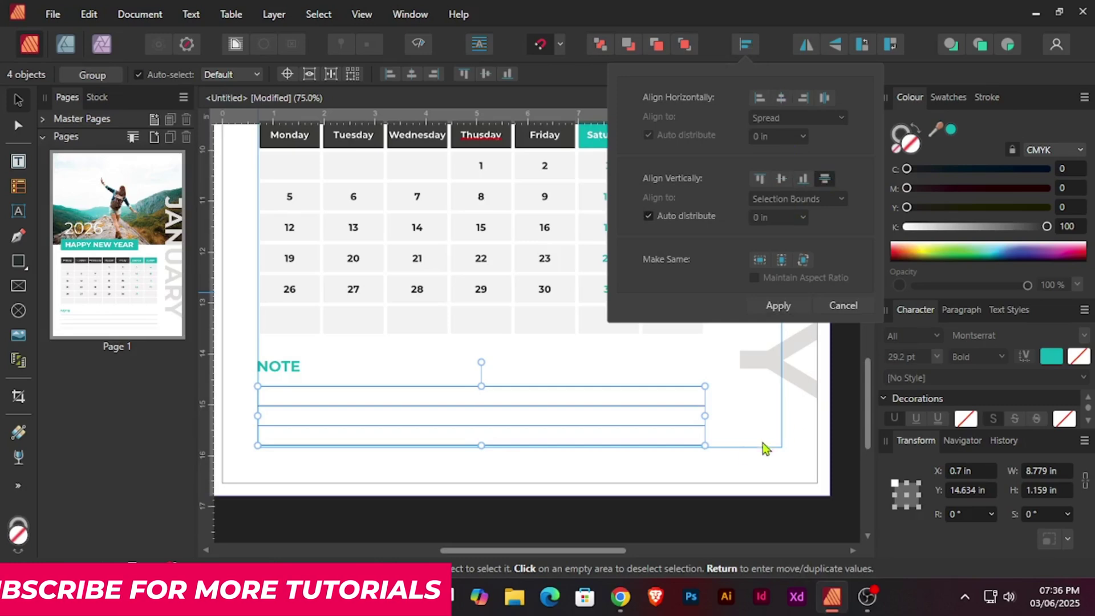
click(720, 479)
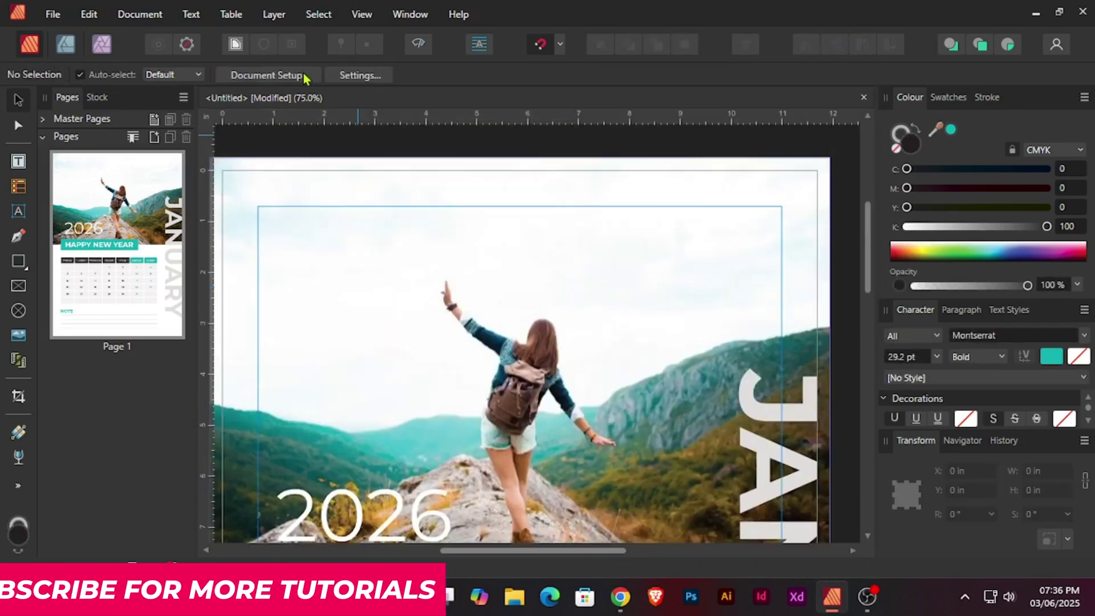
Draw a circle about 0.88 in across at the page's upper-left margin corner, at X 0.7 in, Y 0.7 in.
click(18, 261)
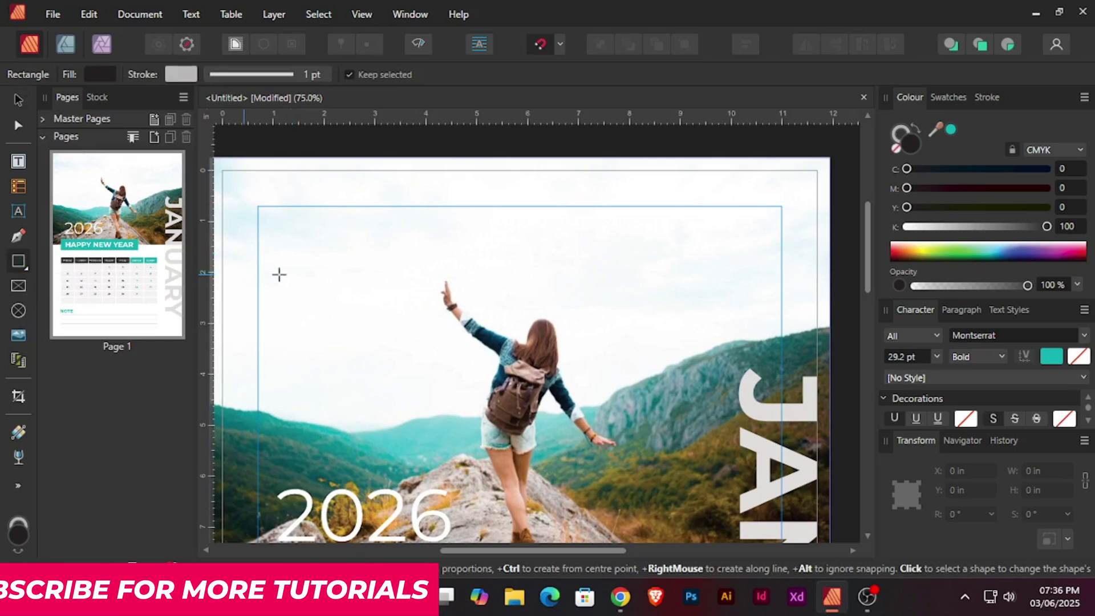
click(25, 265)
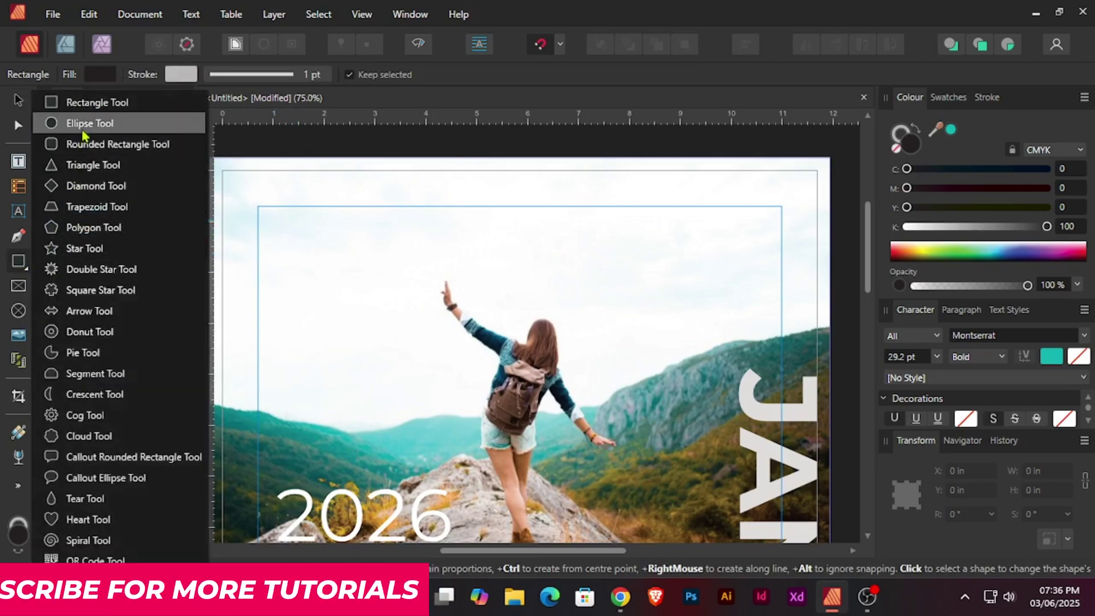
click(80, 124)
drag(259, 210, 310, 244)
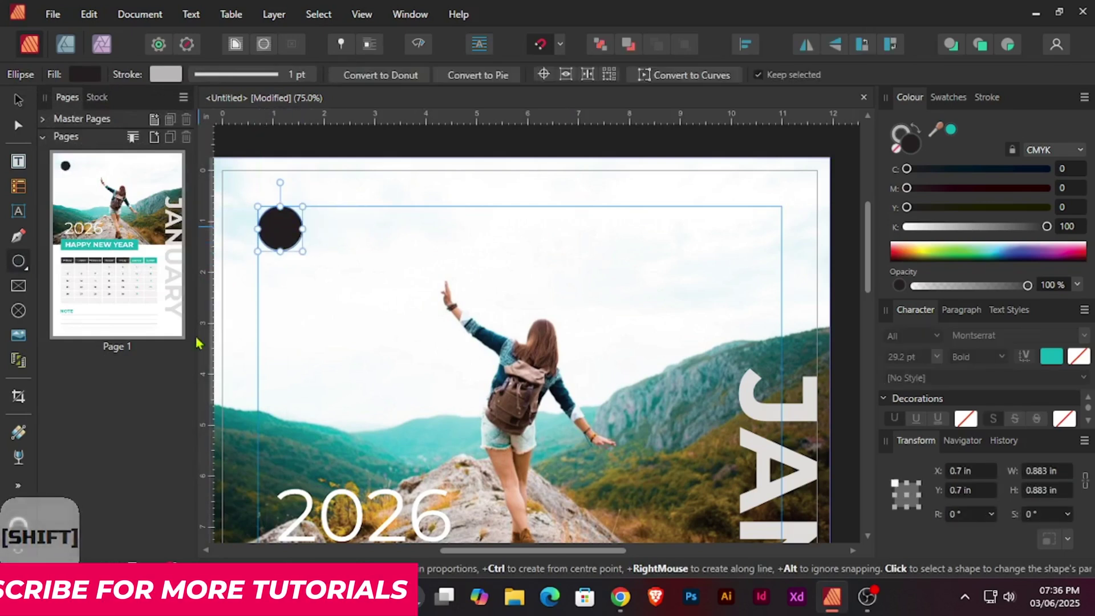
Remove the circle's stroke and fill it with the teal previously picked from the design.
click(169, 74)
click(169, 75)
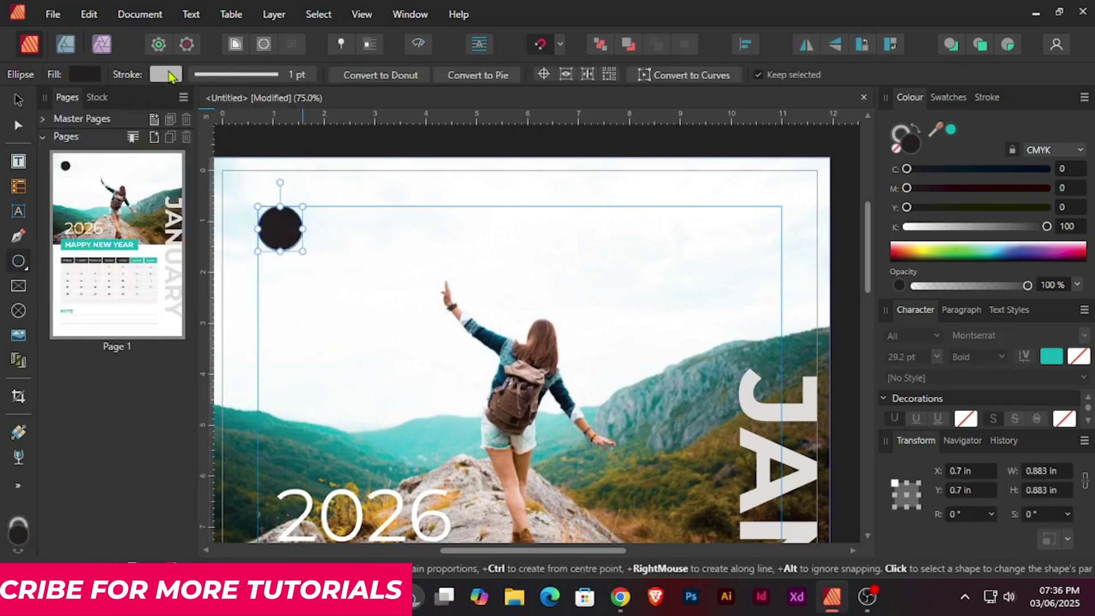
click(162, 80)
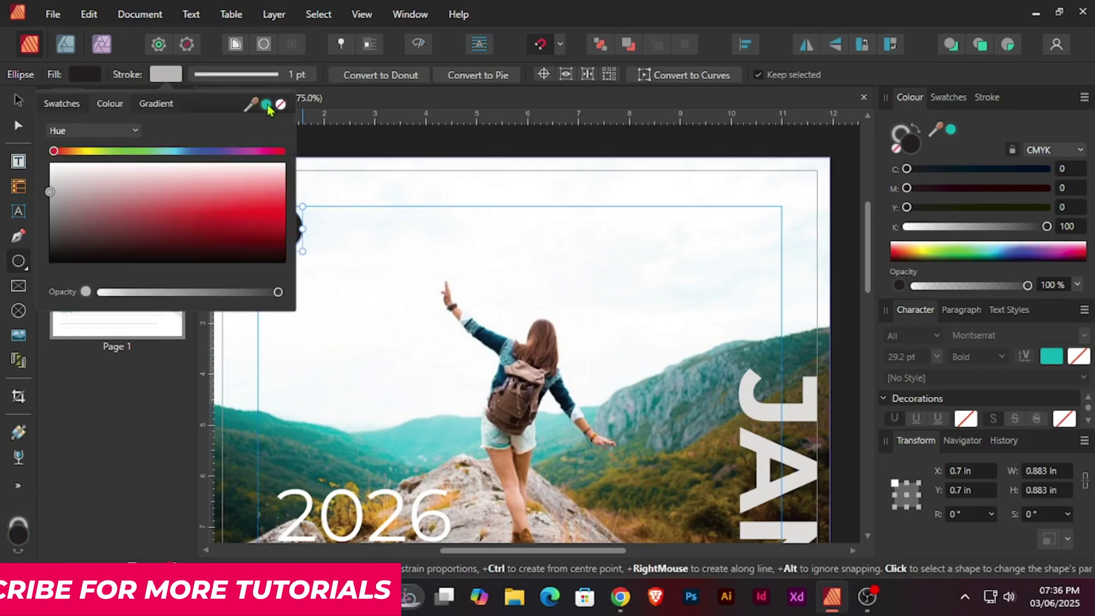
click(281, 104)
click(83, 80)
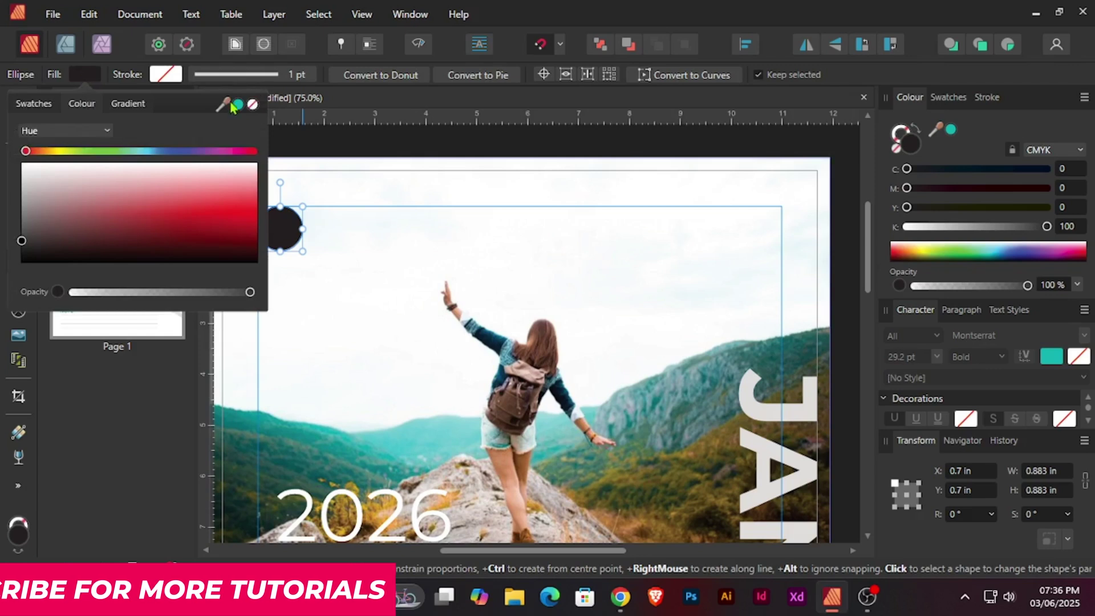
click(237, 105)
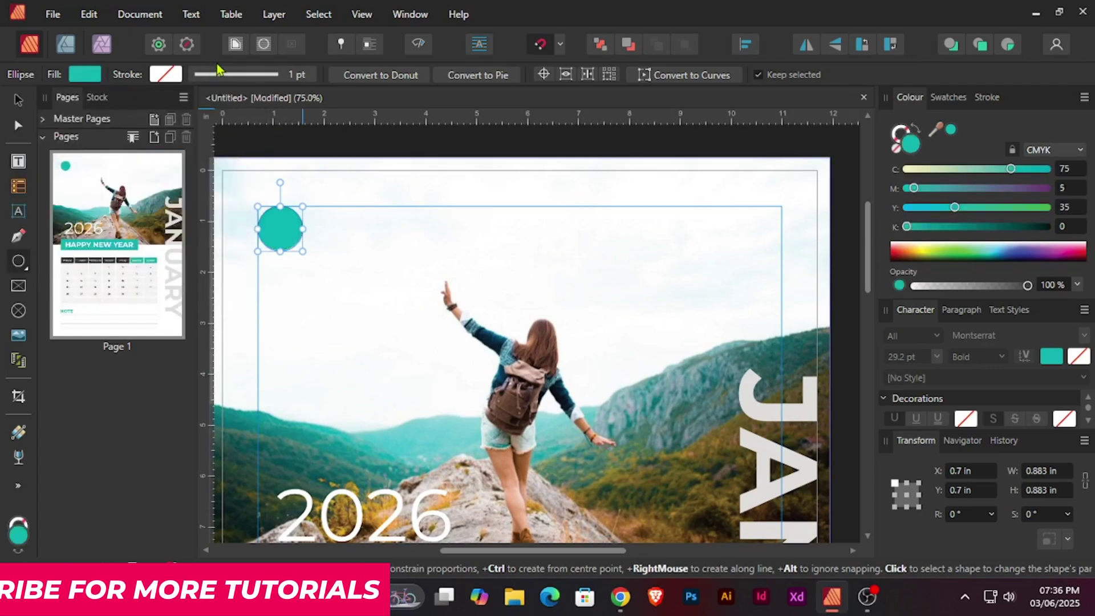
key(v)
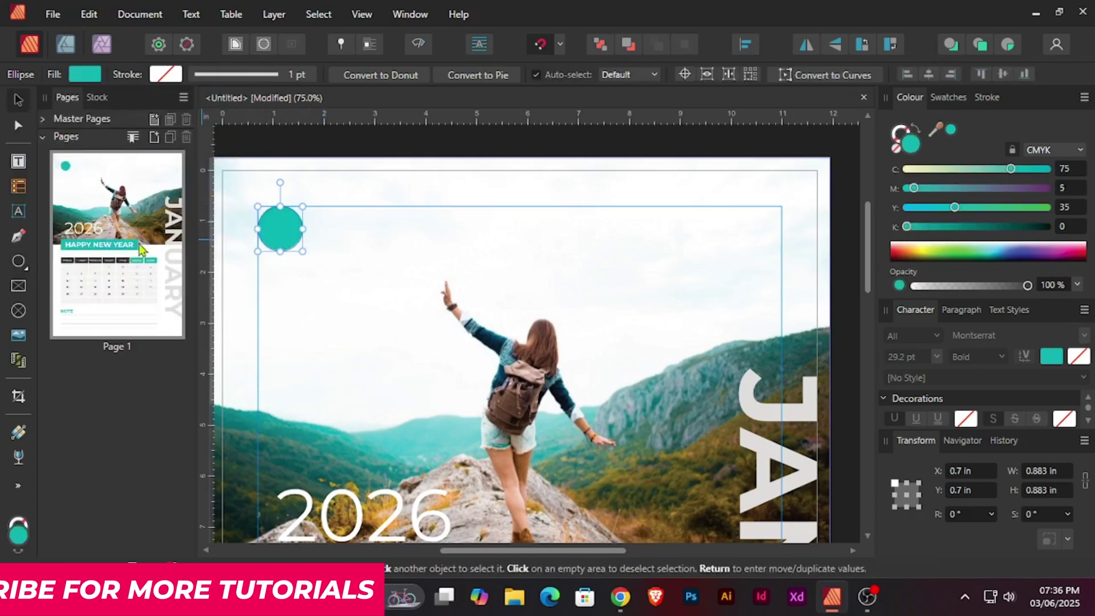
Add the text COMPANY NAME beside the teal circle in teal Montserrat Bold at 20 pt.
click(18, 211)
drag(334, 214, 362, 246)
key(ctrl+v)
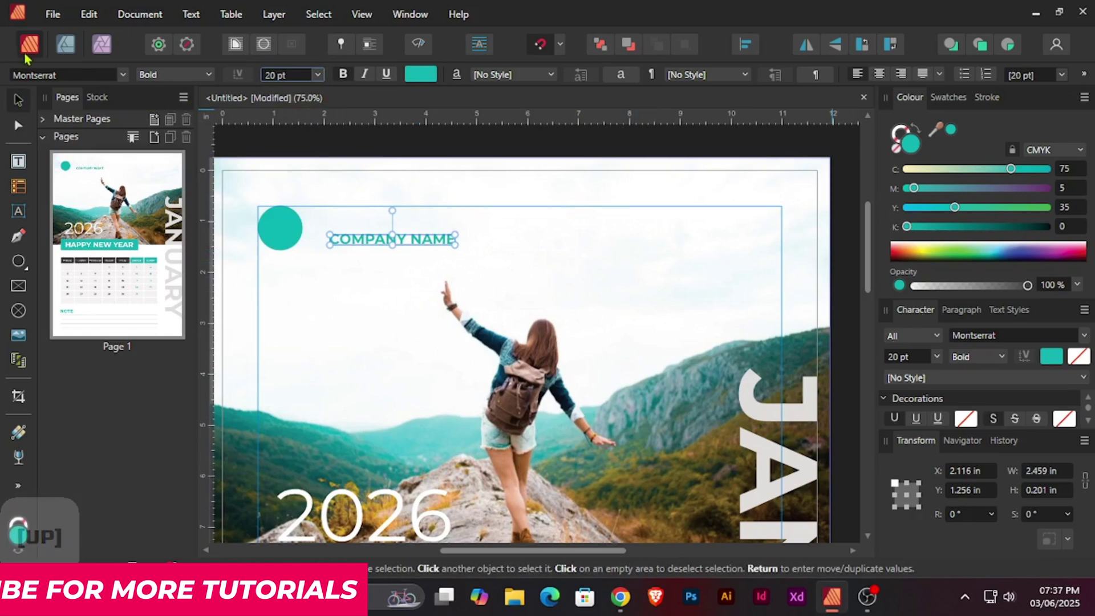
Duplicate the COMPANY NAME text directly below itself and replace the copy's wording with TAGLINE HERE.
mouse_move(434, 242)
mouse_down()
mouse_move(429, 225)
mouse_move(422, 241)
mouse_up()
double_click(421, 241)
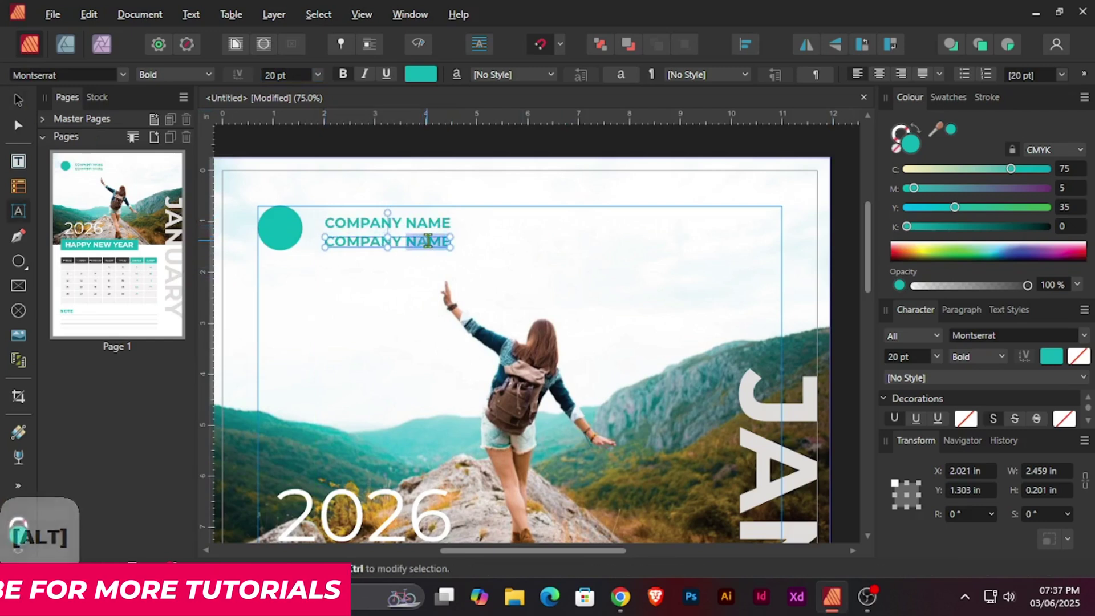
key(BackSpace)
key(BackSpace)
key(BackSpace)
key(BackSpace)
key(BackSpace)
key(BackSpace)
key(BackSpace)
key(BackSpace)
key(BackSpace)
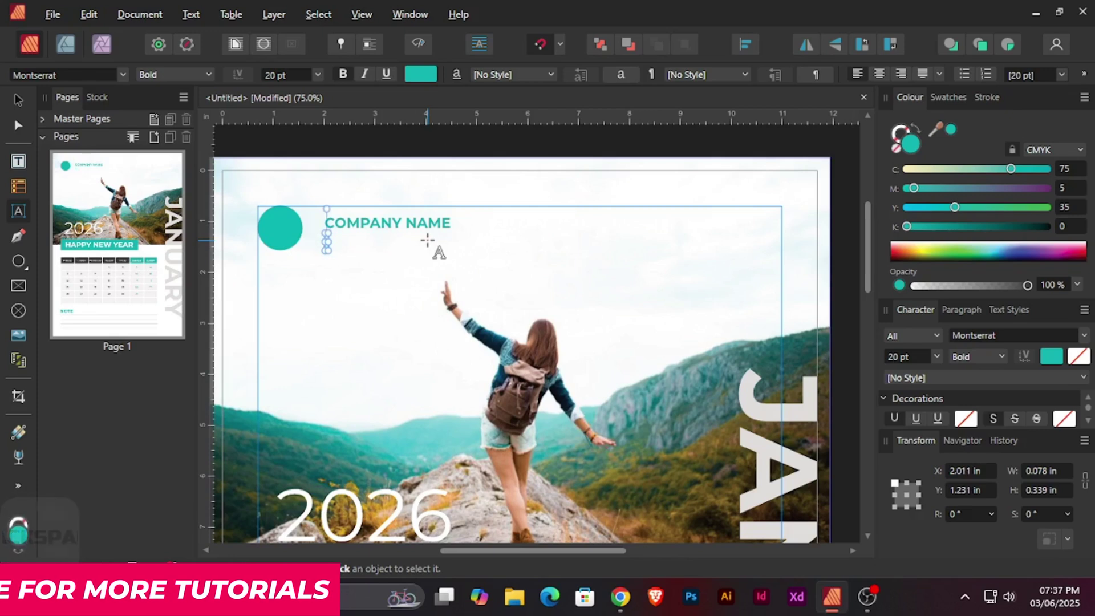
key(shift)
text(TAGLI)
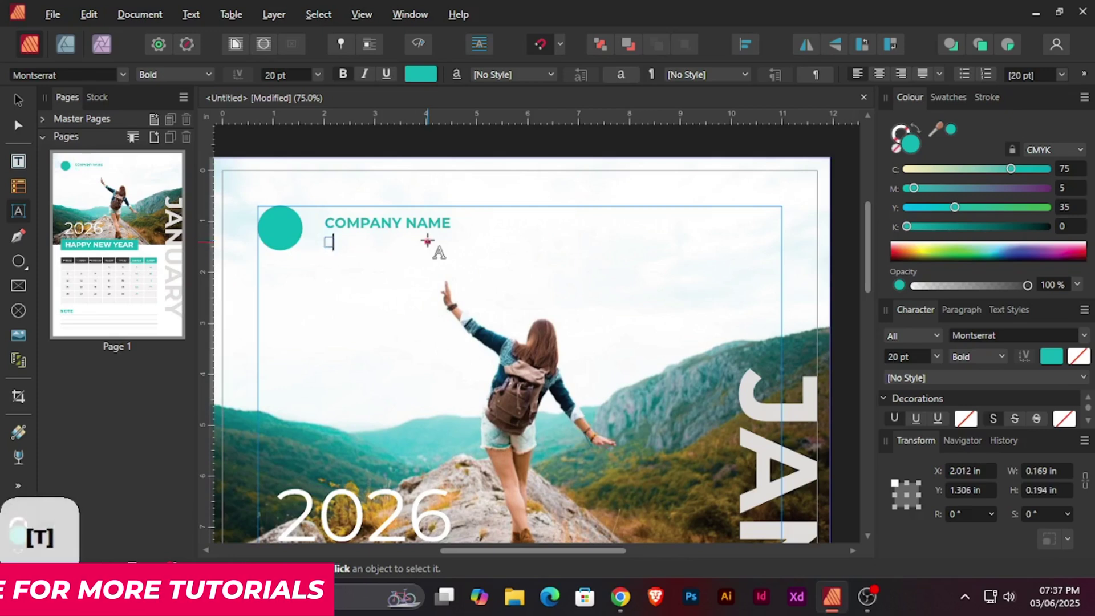
text(NE HERE)
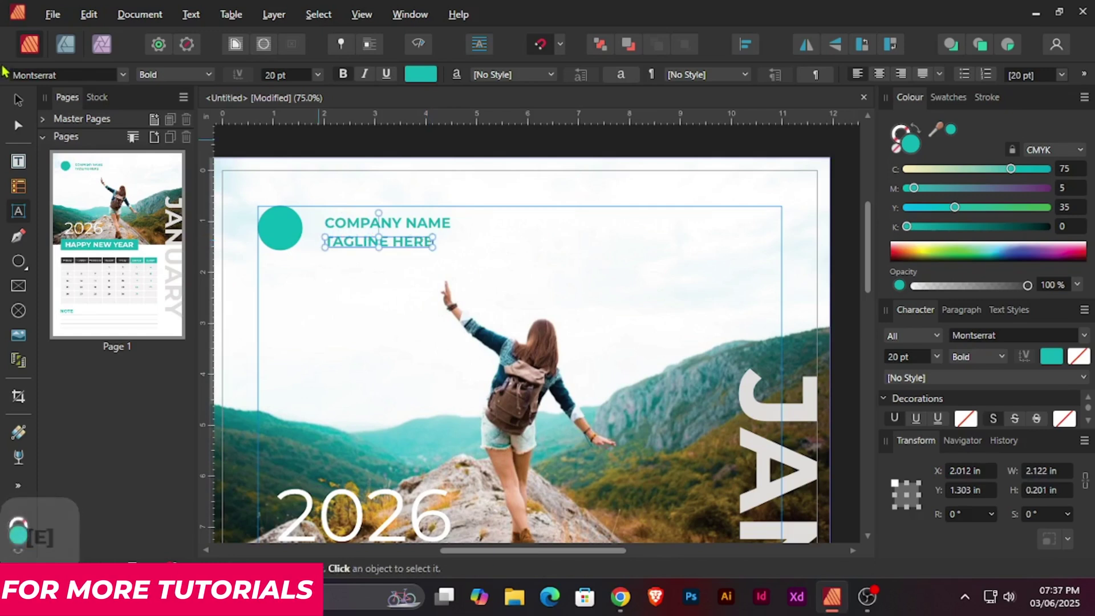
key(Escape)
Set the TAGLINE HERE text to Medium weight and colour it dark grey, C 67, M 62, Y 62, K 52.
click(161, 77)
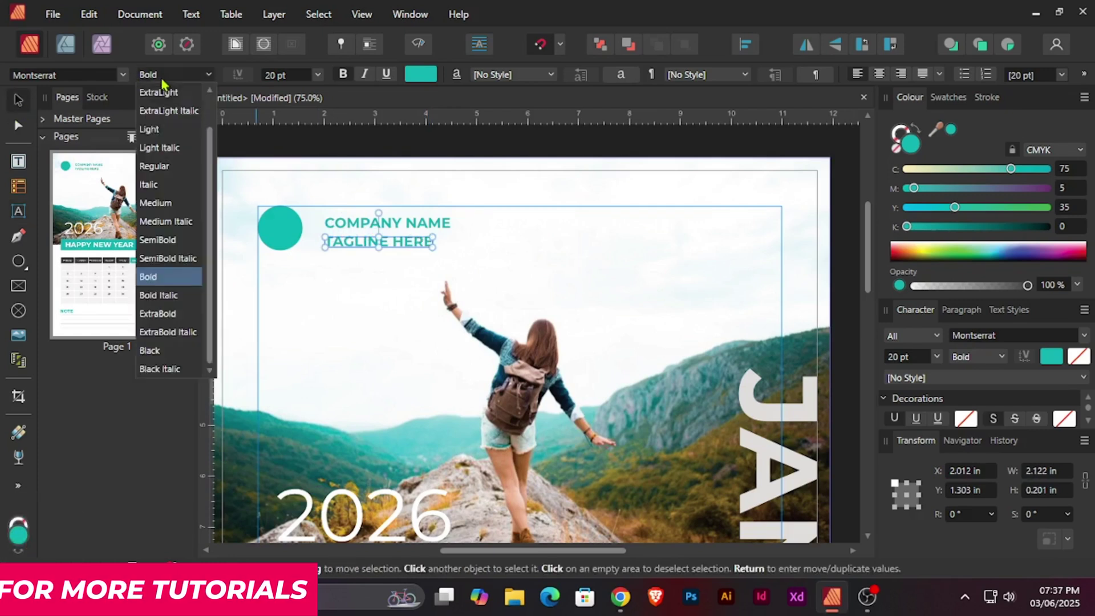
click(155, 202)
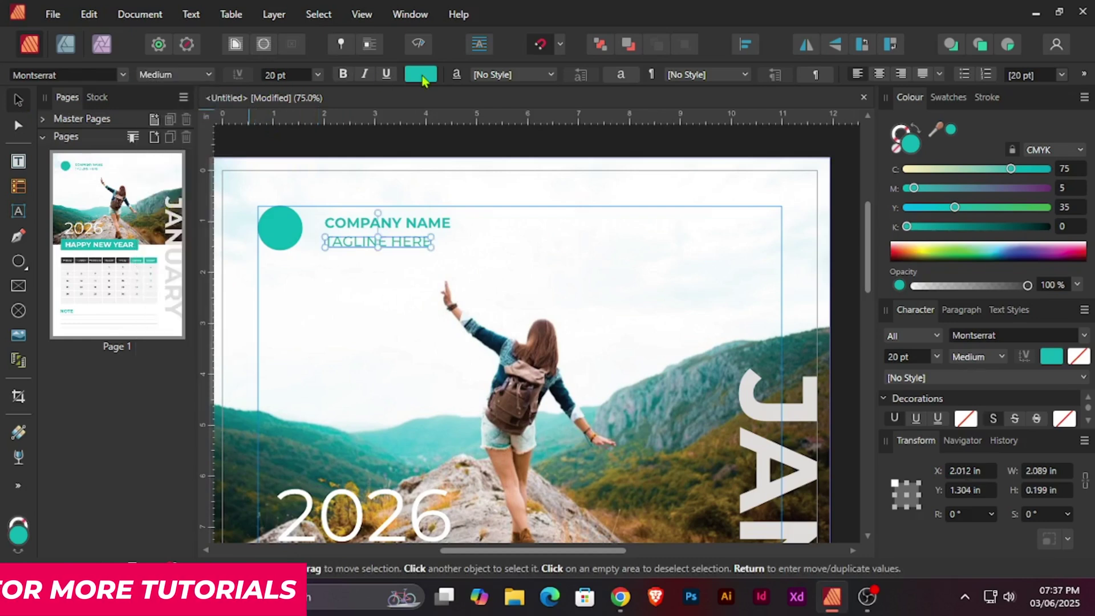
click(422, 76)
drag(345, 203, 301, 244)
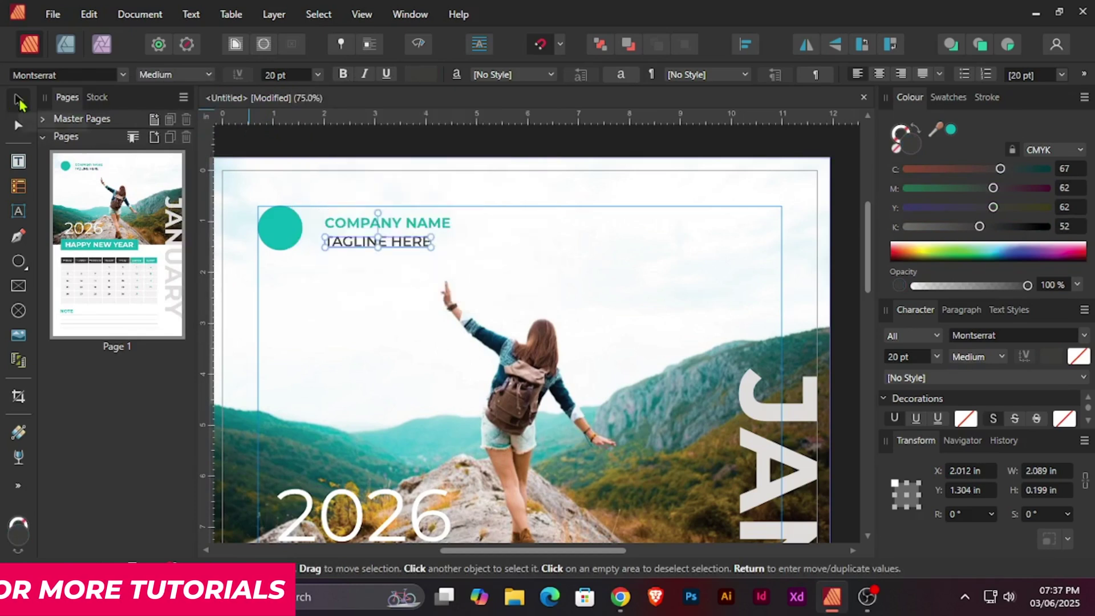
Reduce the font size of the TAGLINE HERE text in 1 pt decrements, making it smaller than COMPANY NAME.
click(441, 225)
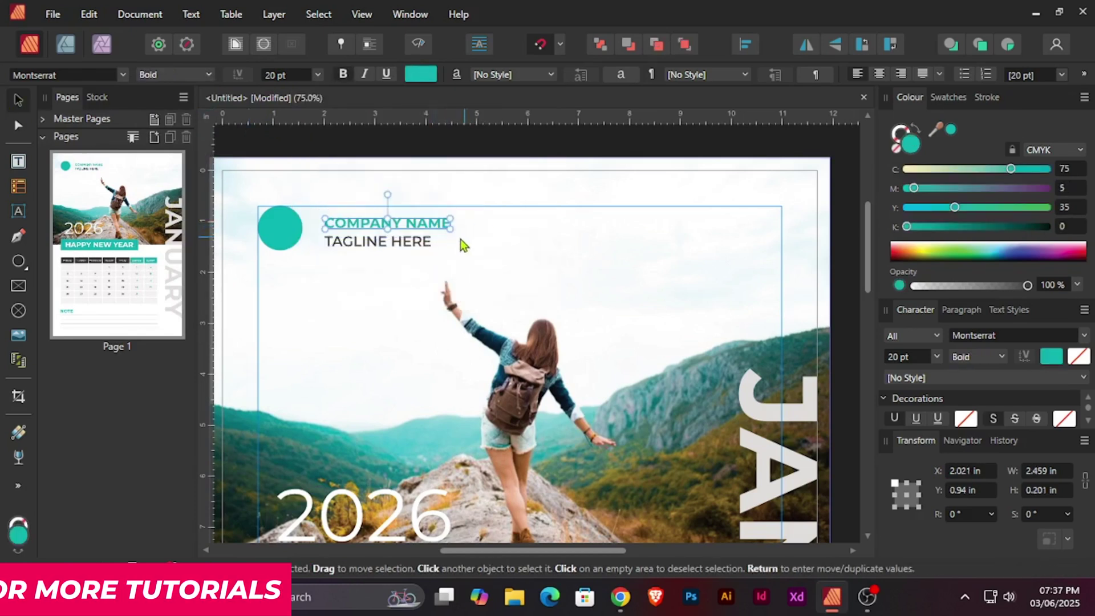
click(415, 242)
click(294, 74)
key(Down)
key(Down)
key(Down)
key(Down)
key(Down)
key(Down)
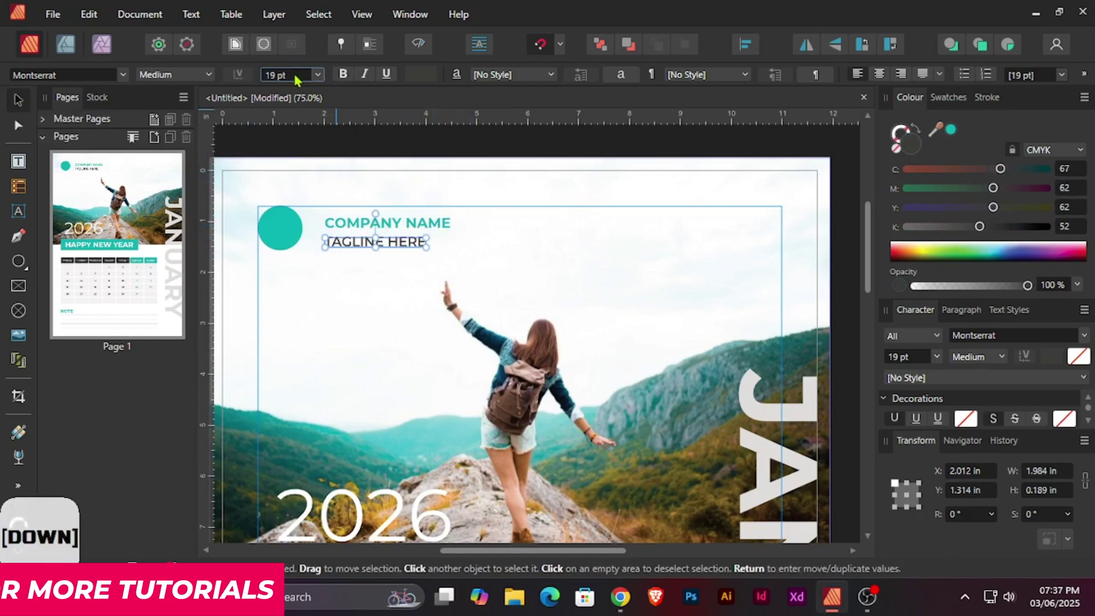